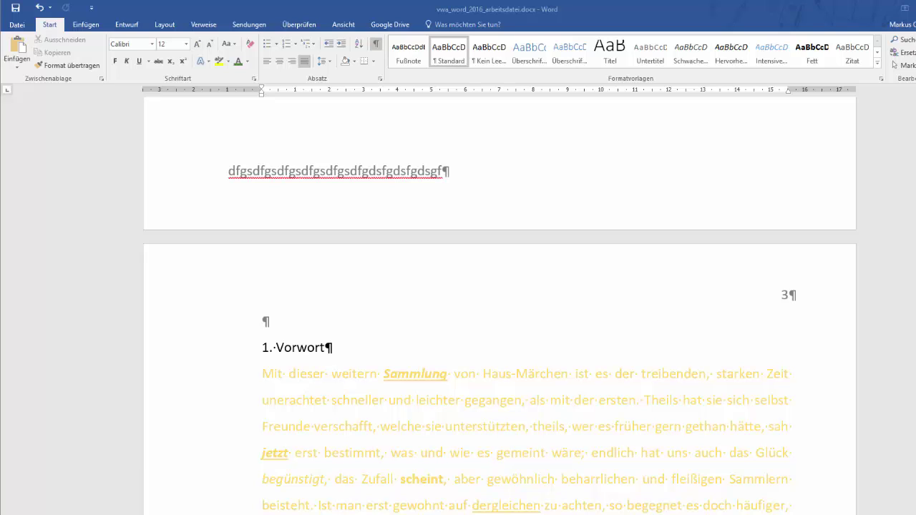
Step: Apply Überschrift 1 to '1. Vorwort' and Überschrift 2 to '1.1 Einleitung'
triple_click(296, 349)
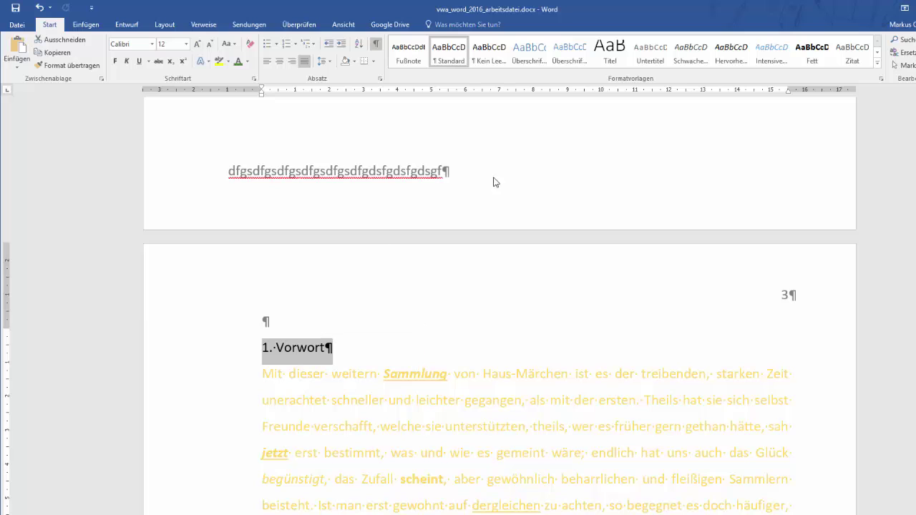
click(531, 50)
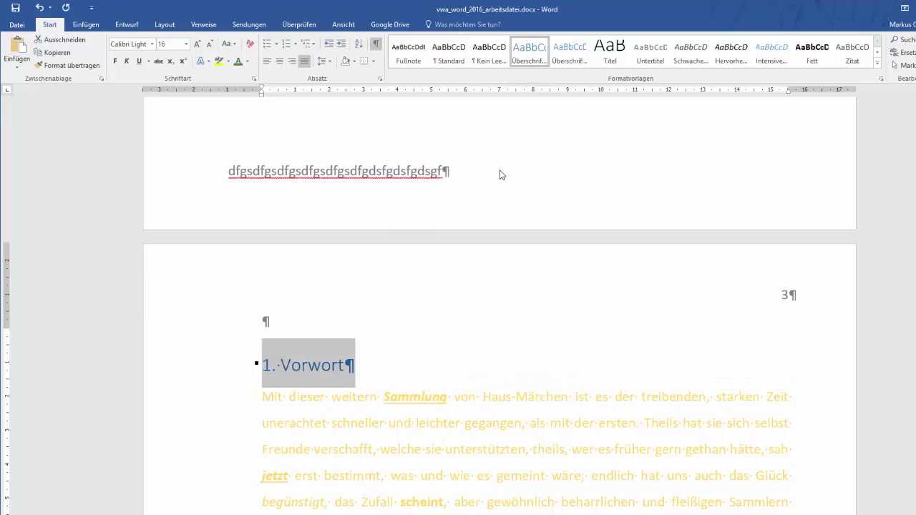
scroll(459, 317, down, 1)
scroll(459, 318, down, 5)
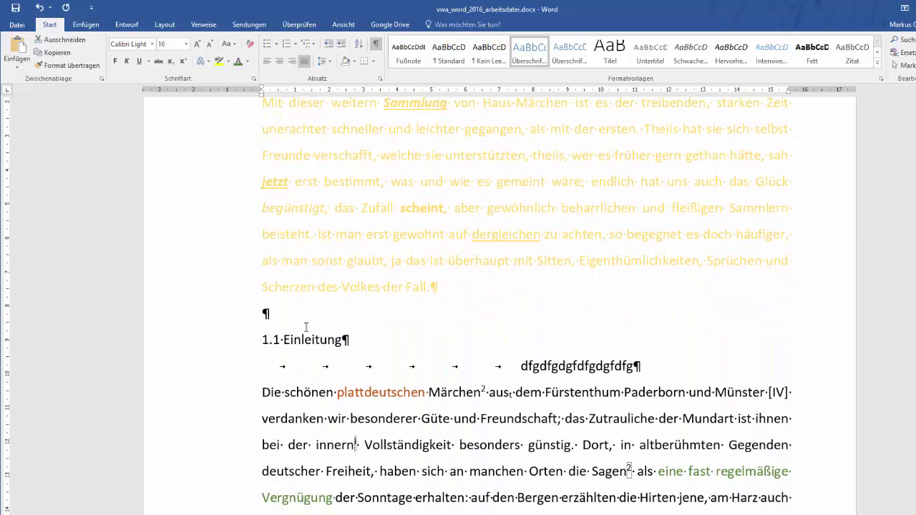
double_click(289, 342)
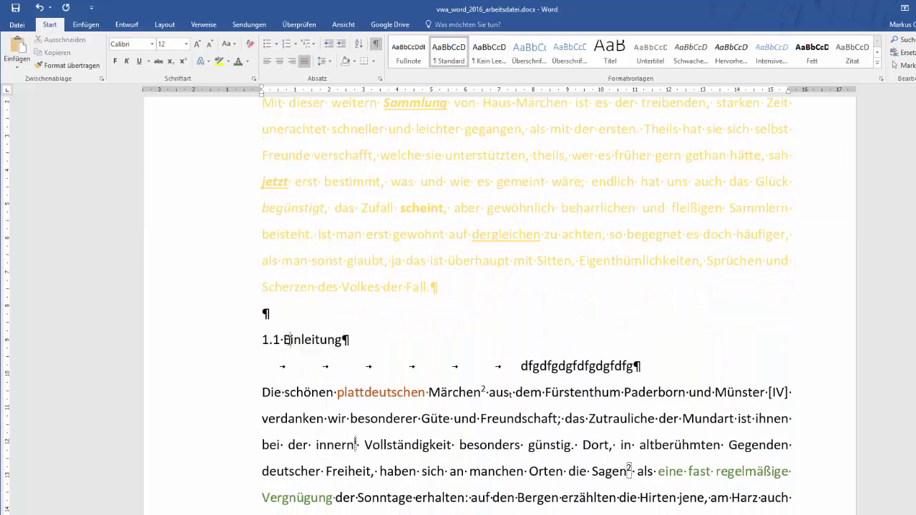
triple_click(288, 342)
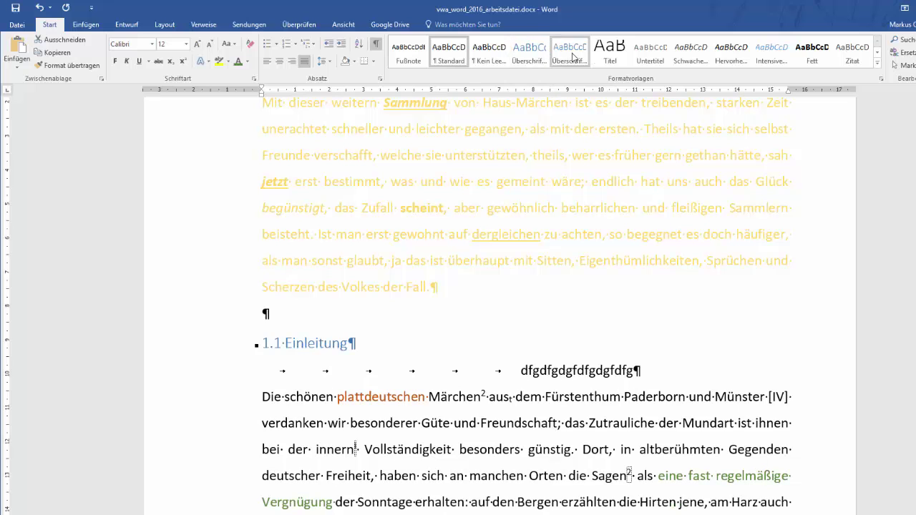
click(573, 57)
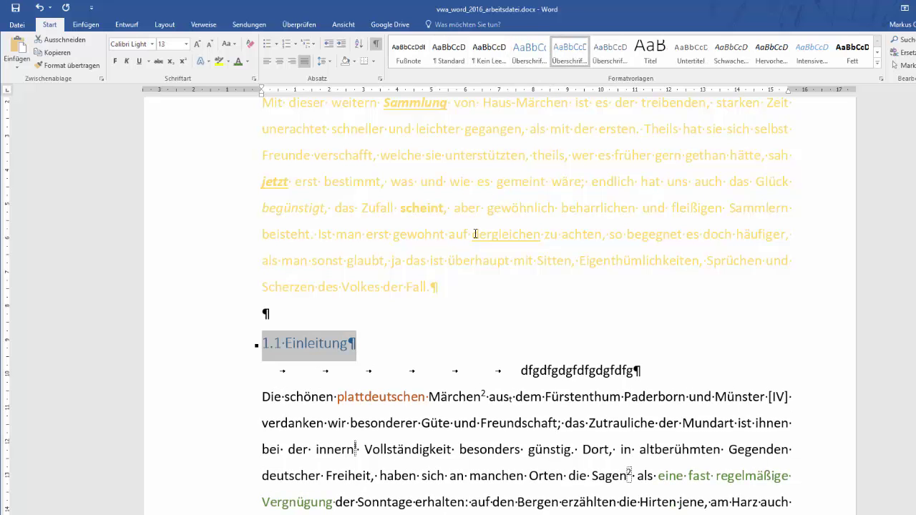
Step: Add a period after the 2 in '2 Erstes Märchen' and apply Überschrift 1 to it
scroll(476, 234, down, 2)
scroll(475, 234, down, 1)
scroll(475, 234, down, 4)
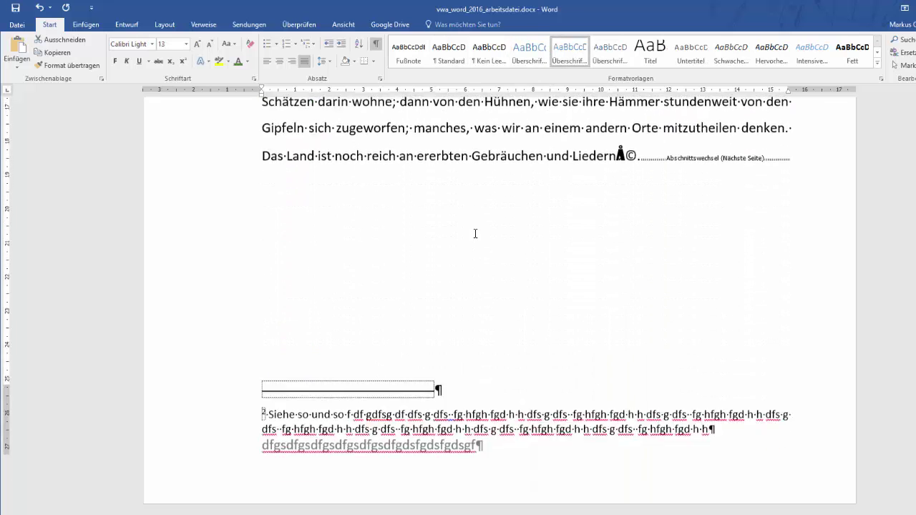
scroll(476, 234, down, 2)
scroll(475, 238, down, 5)
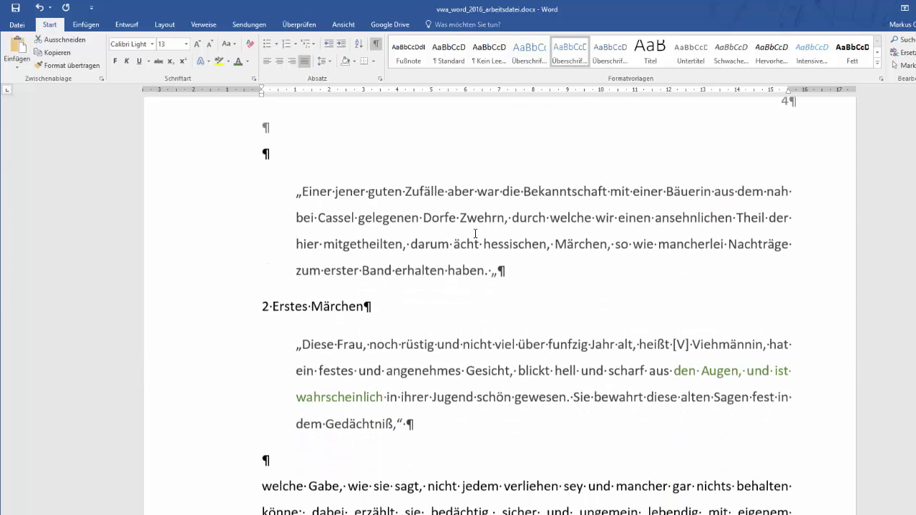
click(283, 305)
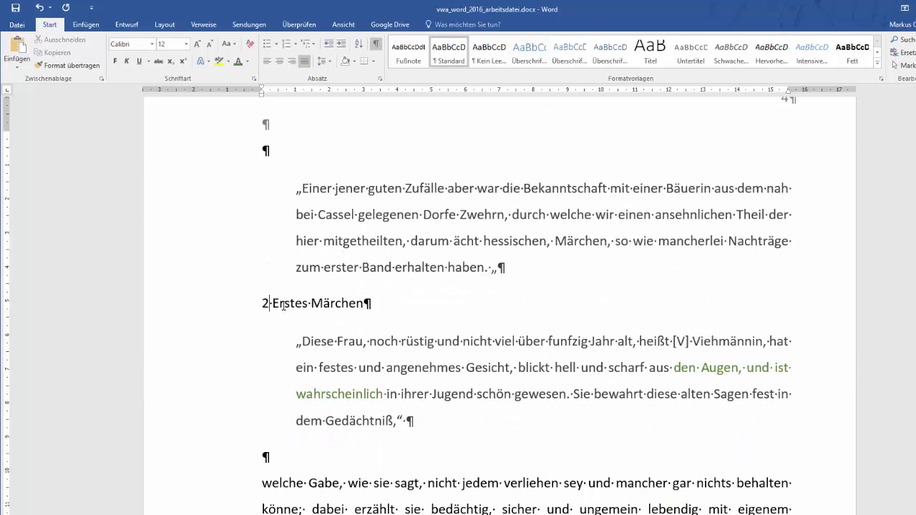
text(.)
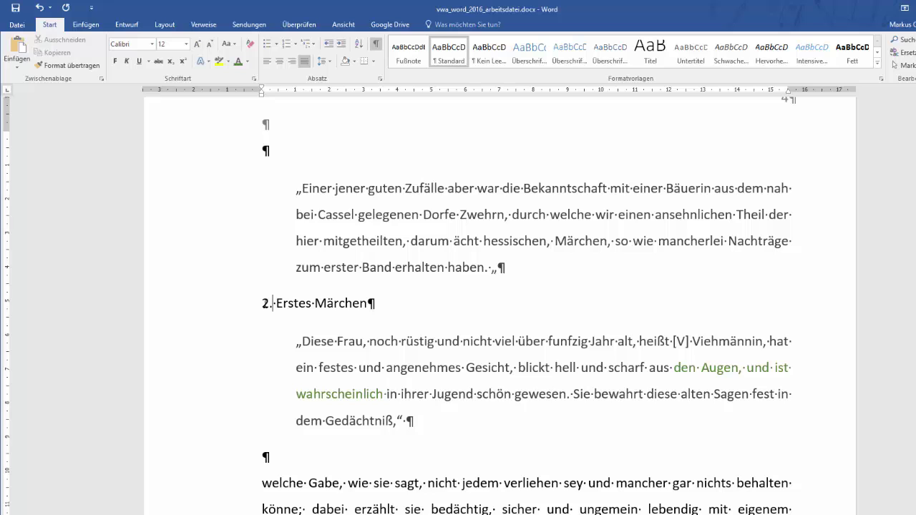
drag(263, 304, 333, 306)
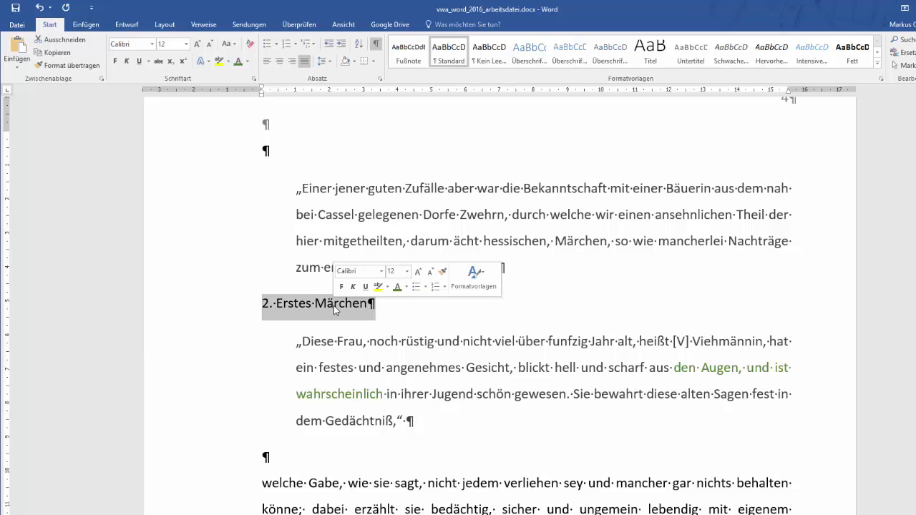
click(532, 53)
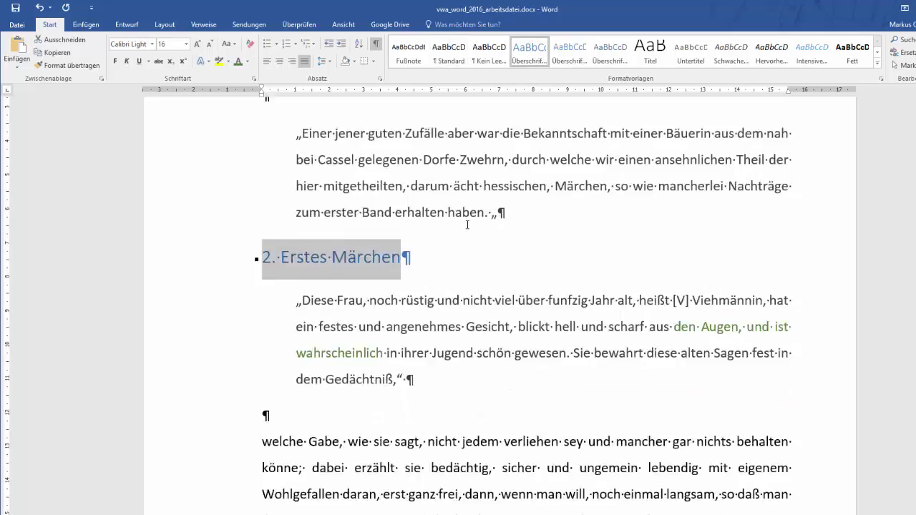
Step: Select the '3. Märchen' heading text without its paragraph mark
scroll(467, 225, down, 6)
scroll(450, 219, down, 6)
scroll(446, 215, down, 3)
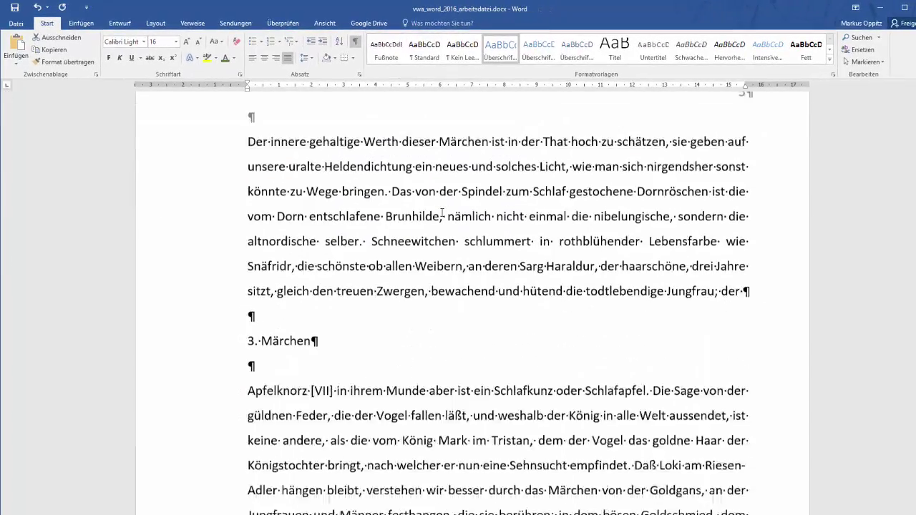
scroll(443, 212, down, 1)
click(282, 276)
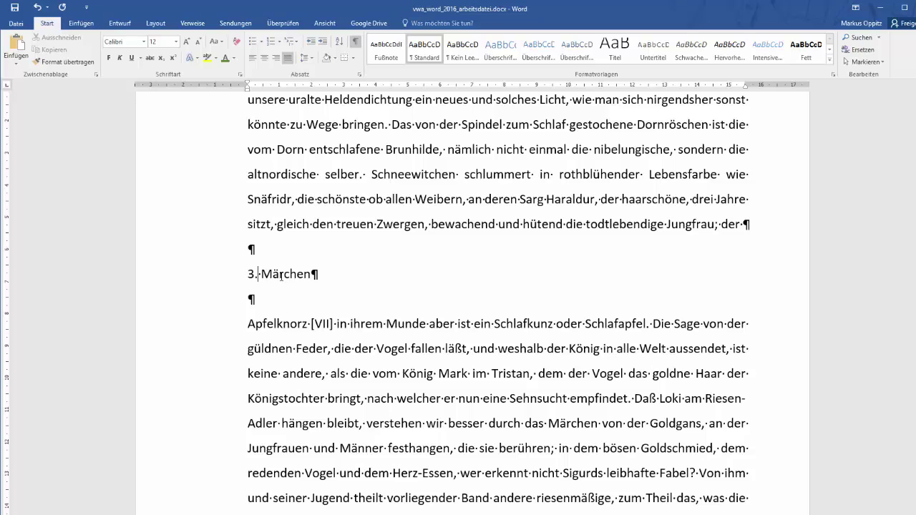
key(shift+Right)
key(shift+Right)
key(shift+Right)
key(shift+Right)
key(shift+Right)
key(shift+Right)
key(shift+Right)
key(shift+Right)
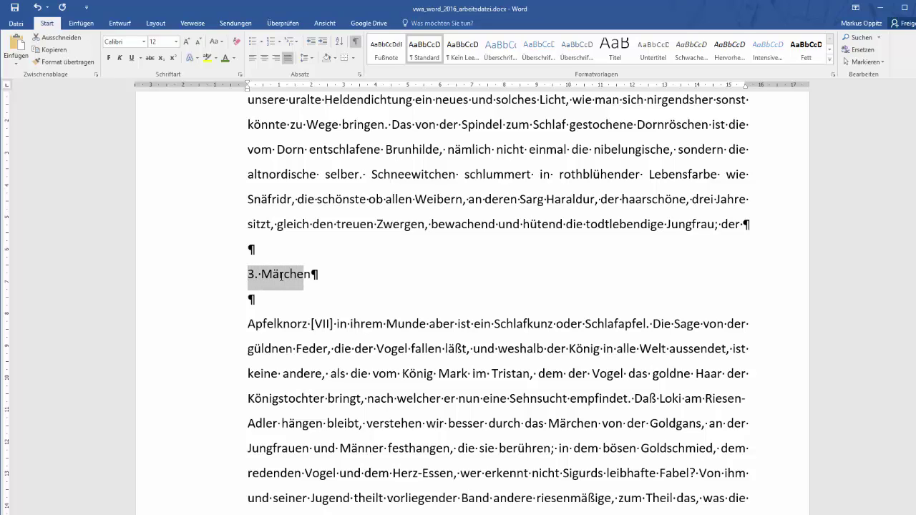
key(shift+Right)
key(shift+Right)
key(shift+Left)
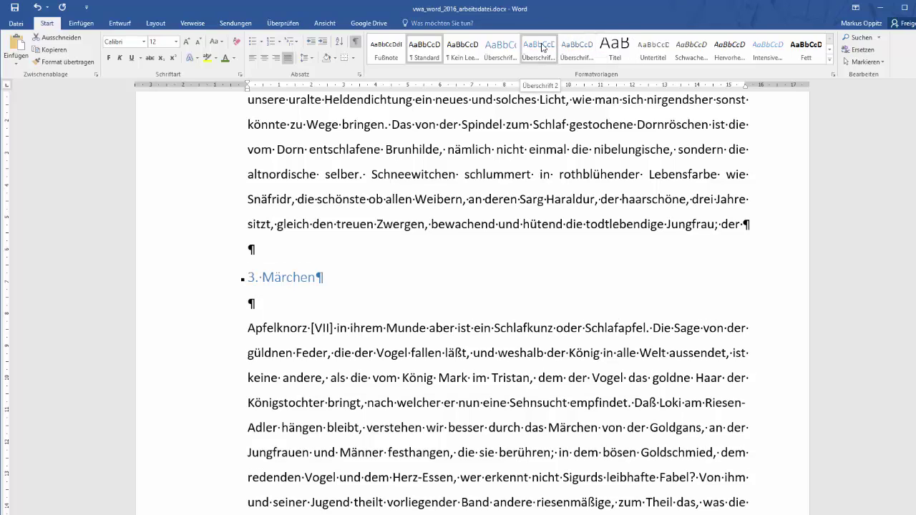
Step: Apply Überschrift 1 to the '3. Märchen' and '4. Fazit' headings
click(500, 49)
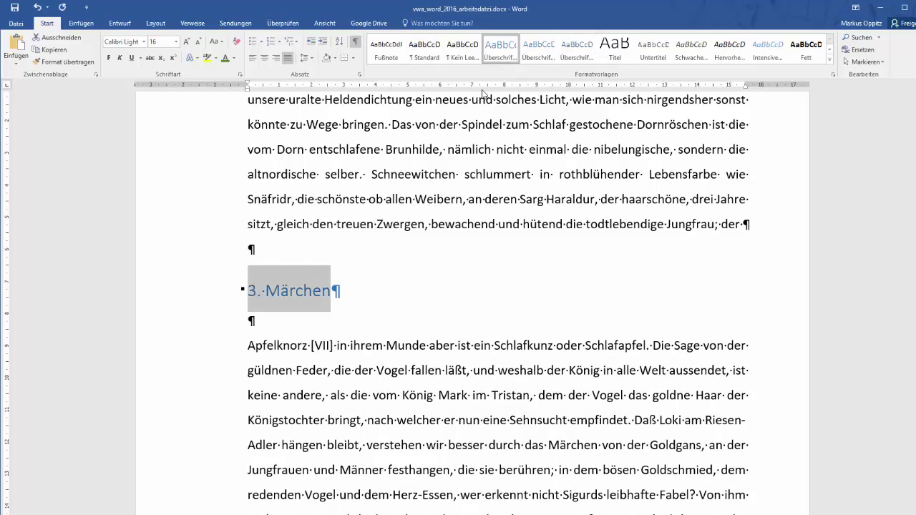
scroll(410, 209, down, 5)
scroll(410, 210, down, 3)
scroll(409, 210, down, 5)
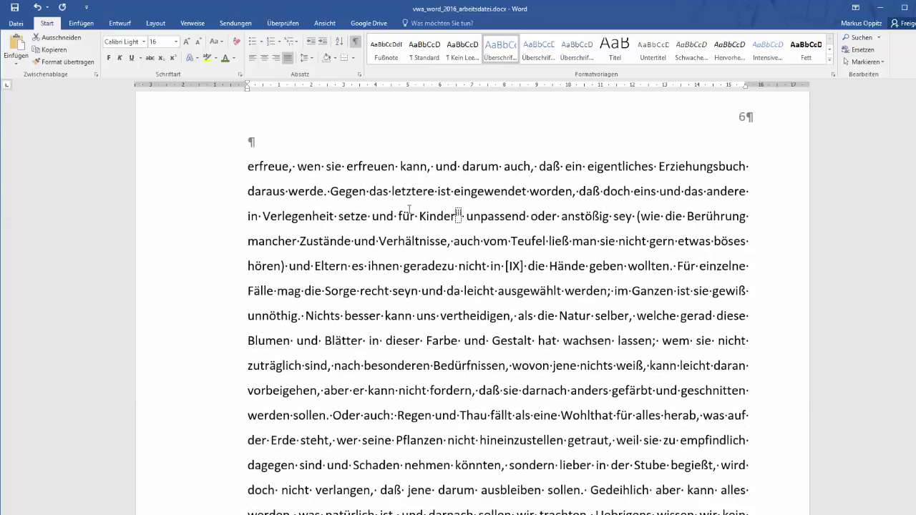
scroll(409, 208, down, 5)
scroll(409, 209, down, 1)
scroll(409, 210, down, 5)
scroll(409, 210, down, 1)
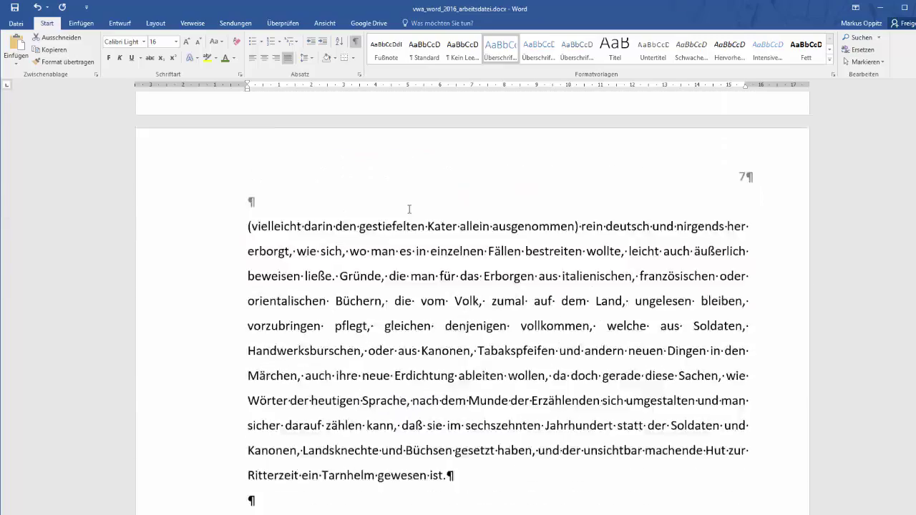
scroll(410, 210, down, 4)
scroll(409, 210, down, 5)
scroll(410, 210, down, 1)
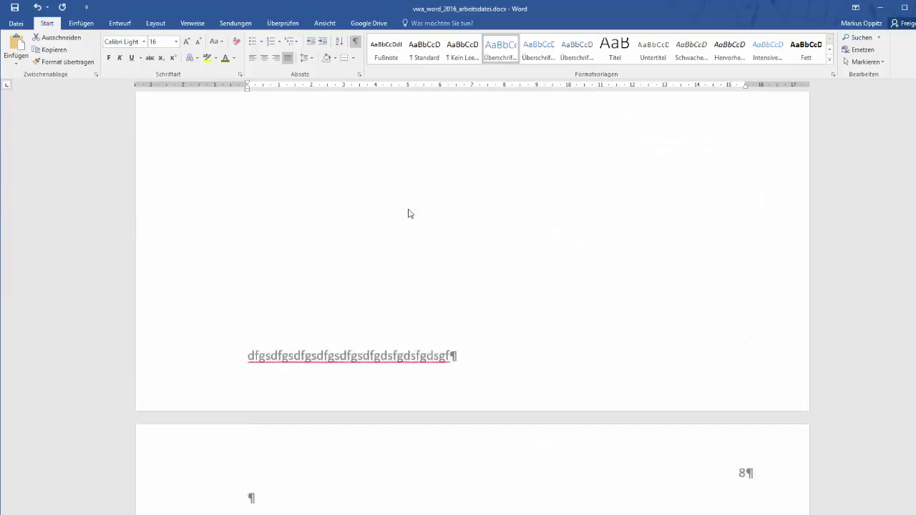
scroll(410, 209, down, 4)
scroll(409, 210, up, 2)
scroll(410, 210, up, 4)
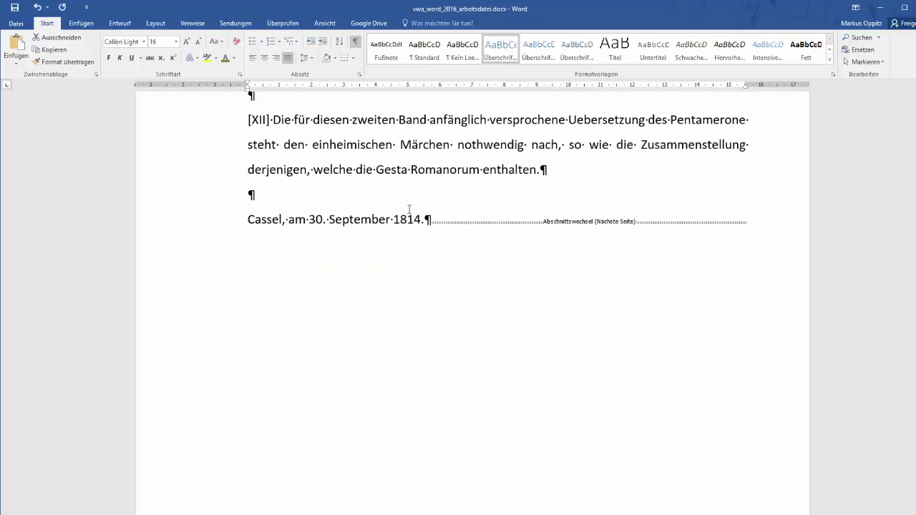
scroll(410, 210, up, 5)
scroll(409, 211, up, 3)
scroll(409, 211, up, 4)
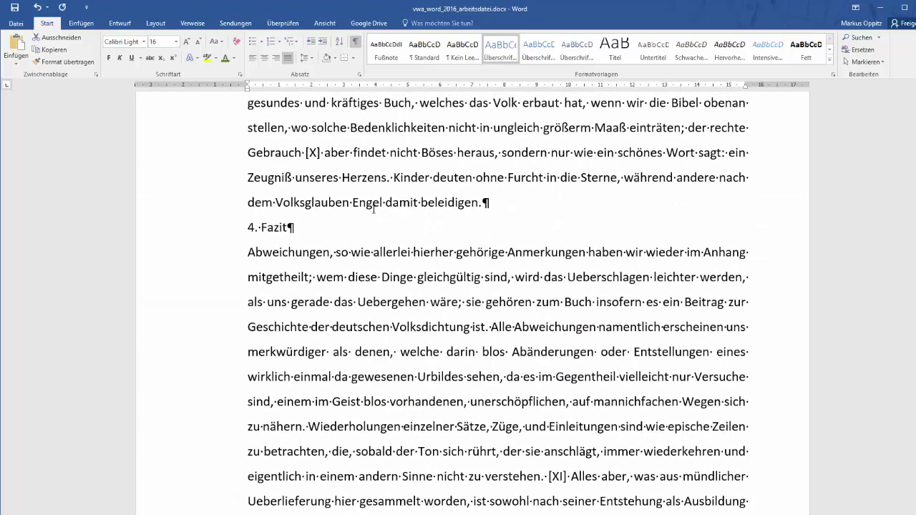
triple_click(264, 227)
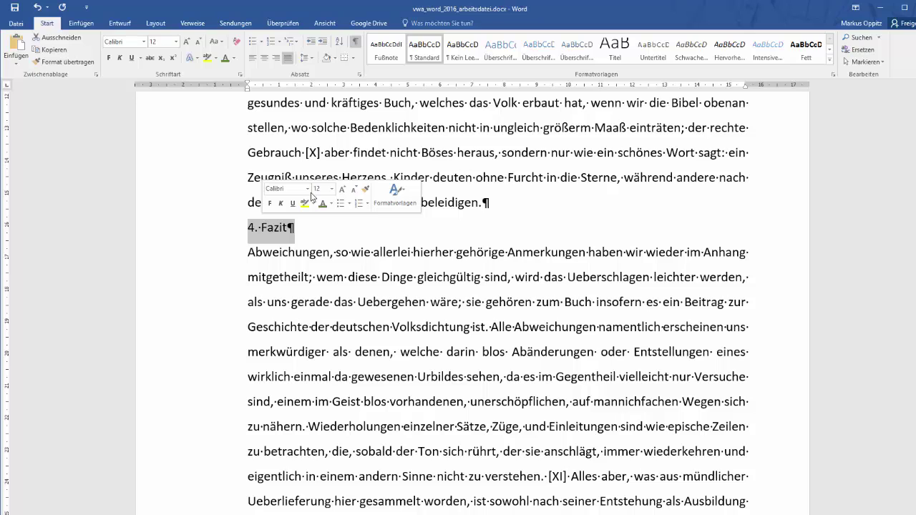
click(501, 49)
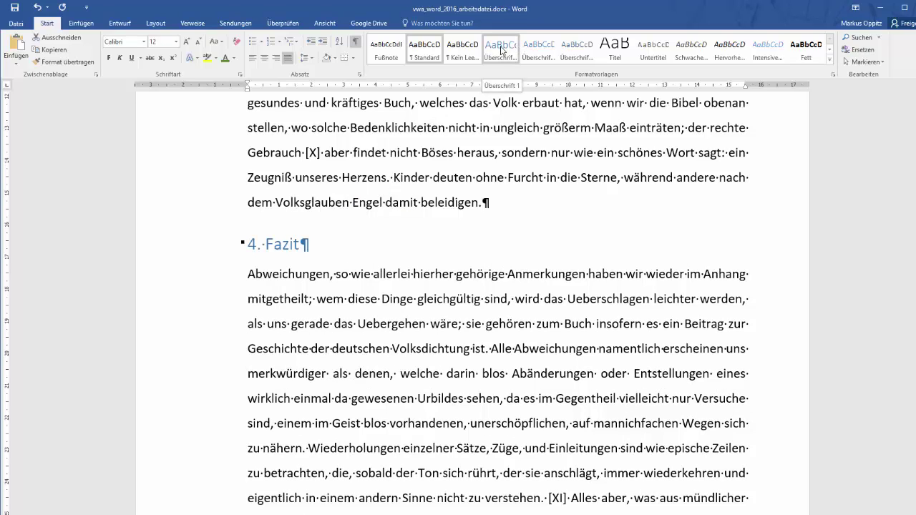
click(503, 49)
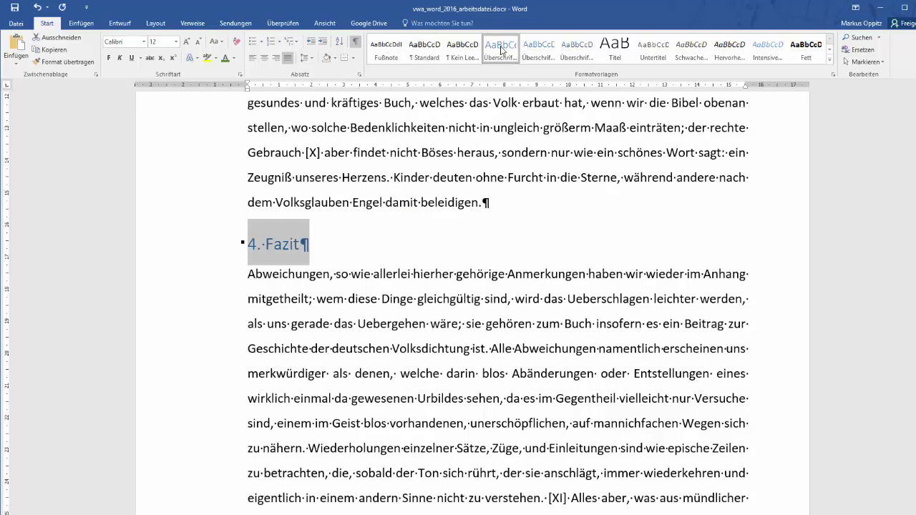
click(378, 212)
Step: Scroll back up to the top of page 3 where '1. Vorwort' begins
scroll(379, 212, up, 20)
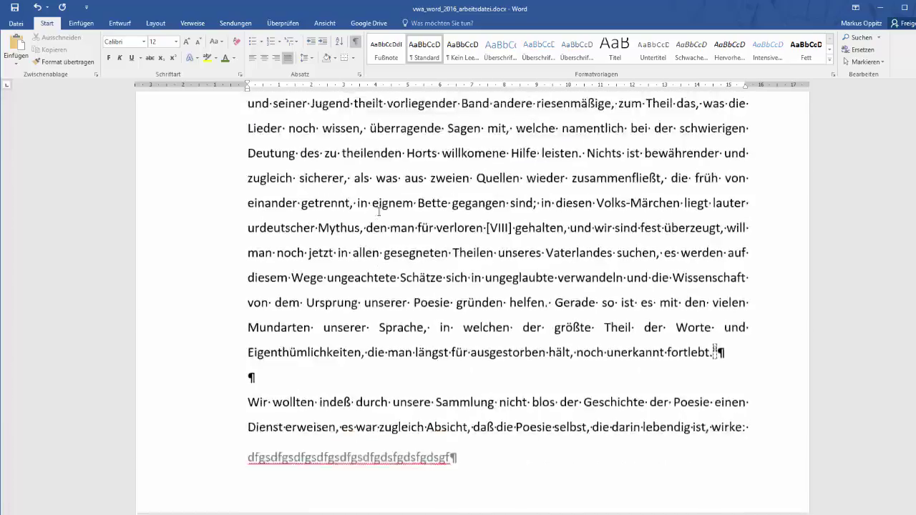
scroll(379, 212, up, 4)
scroll(378, 212, up, 3)
scroll(379, 212, up, 2)
scroll(379, 212, up, 2)
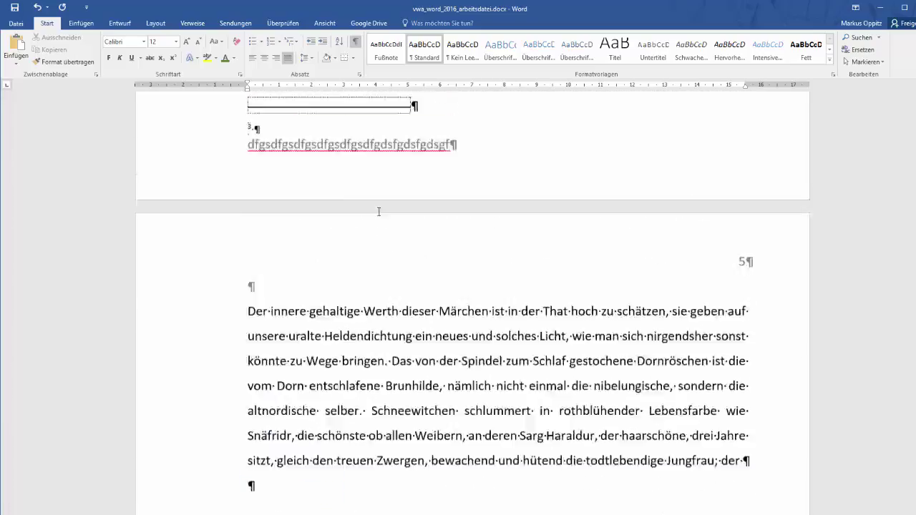
scroll(378, 212, up, 4)
scroll(378, 212, up, 4)
scroll(379, 216, up, 2)
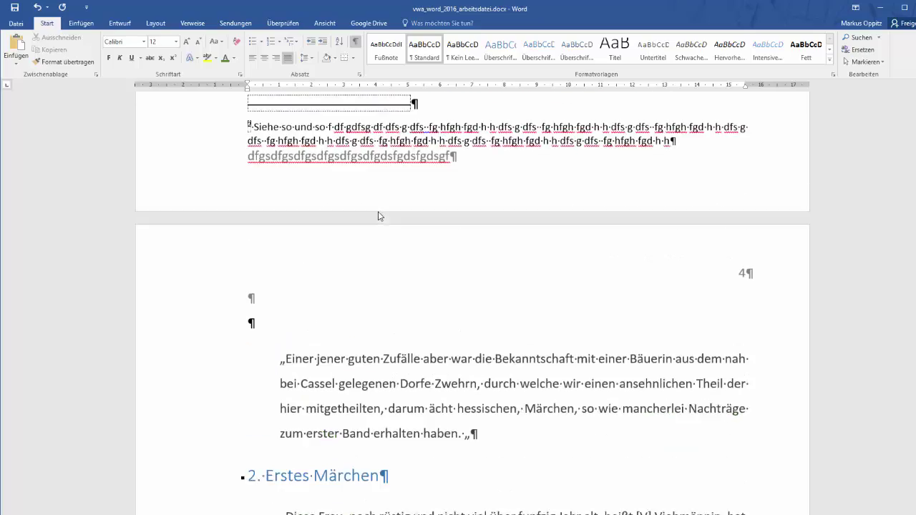
scroll(380, 216, up, 5)
scroll(379, 212, up, 1)
scroll(379, 212, up, 4)
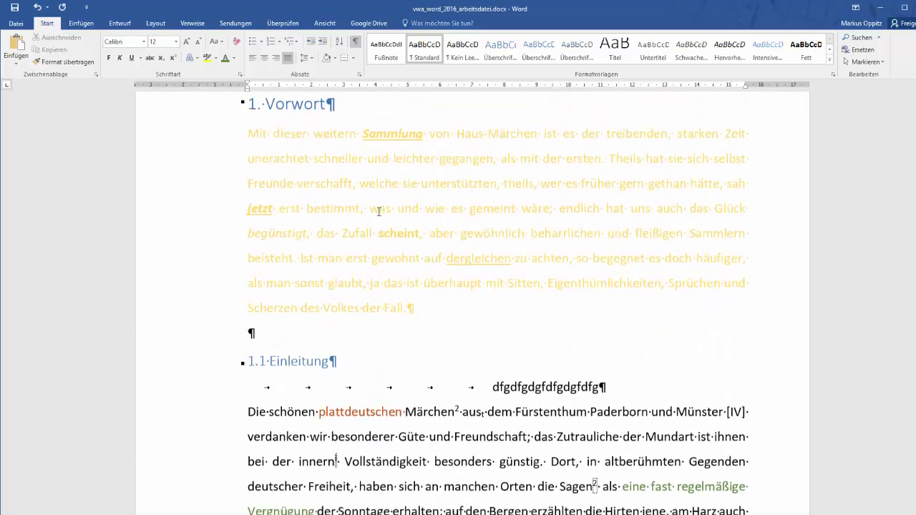
scroll(379, 212, up, 3)
scroll(378, 211, up, 1)
scroll(380, 216, up, 1)
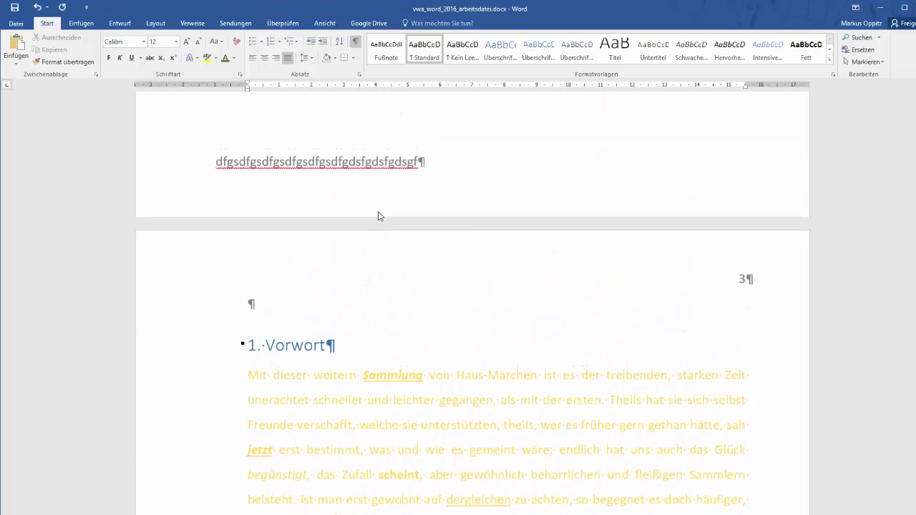
Step: Insert empty paragraphs above '1. Vorwort' and reset them to the Standard style
double_click(259, 306)
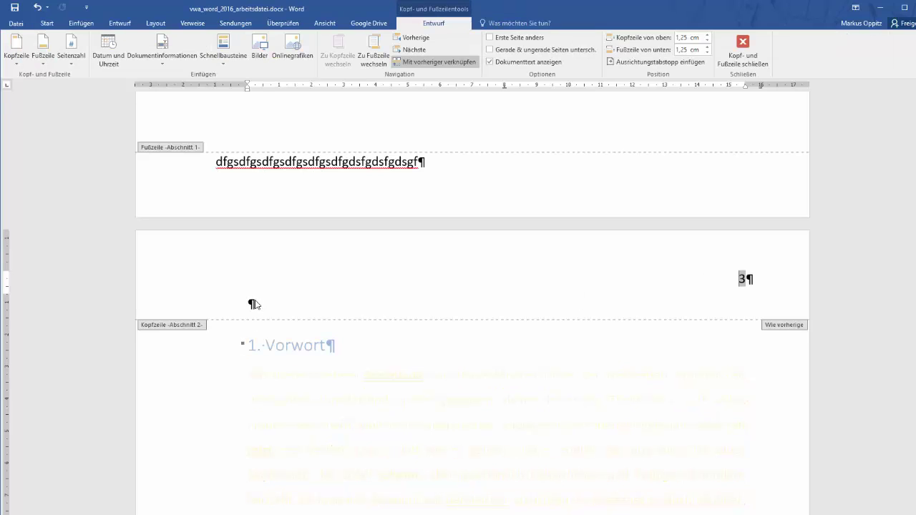
double_click(340, 371)
key(Home)
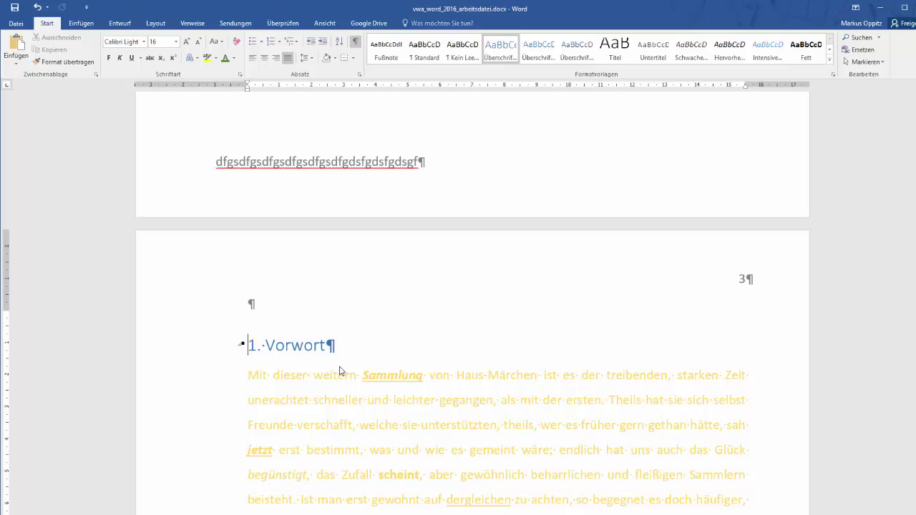
key(Return)
key(Return)
key(Up)
key(Up)
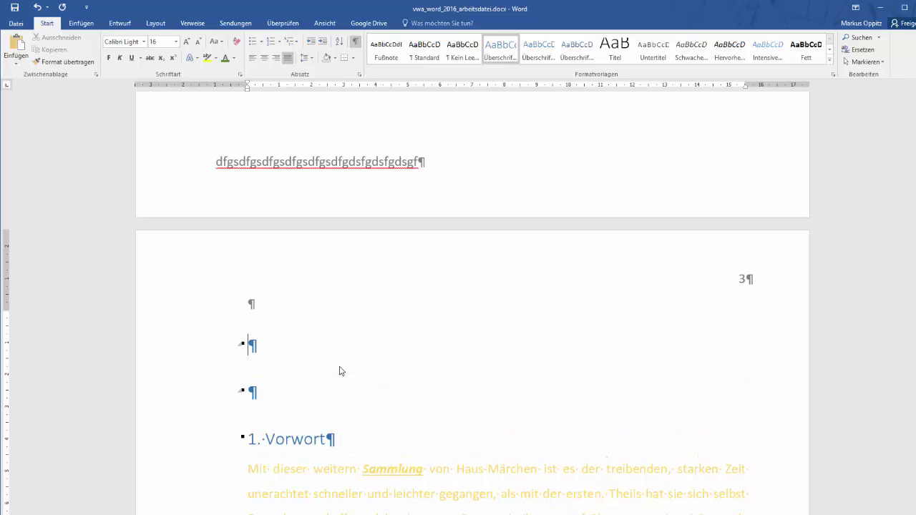
key(shift+Down)
key(shift+Down)
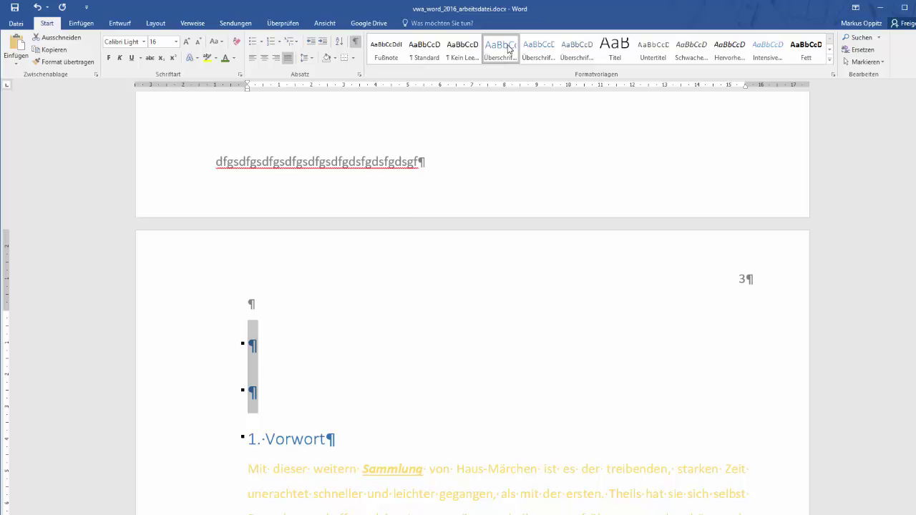
click(424, 50)
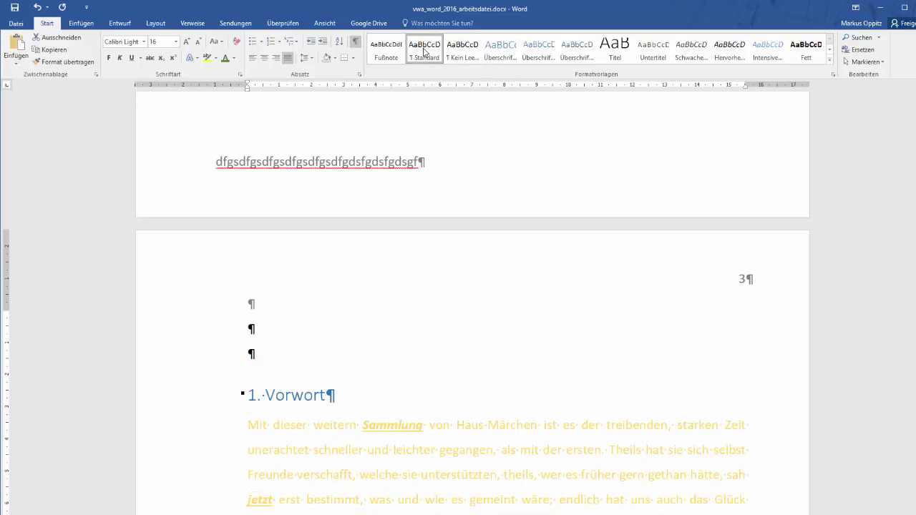
click(252, 331)
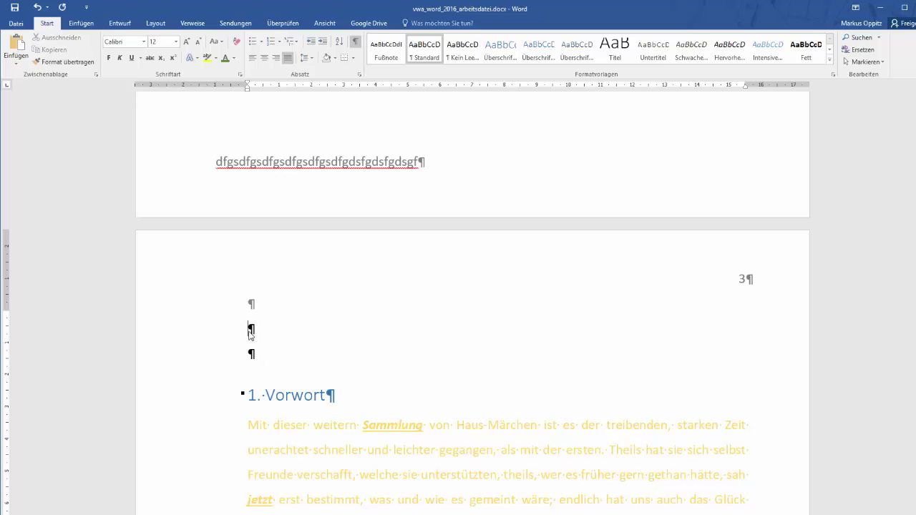
text(Ü)
key(BackSpace)
key(Return)
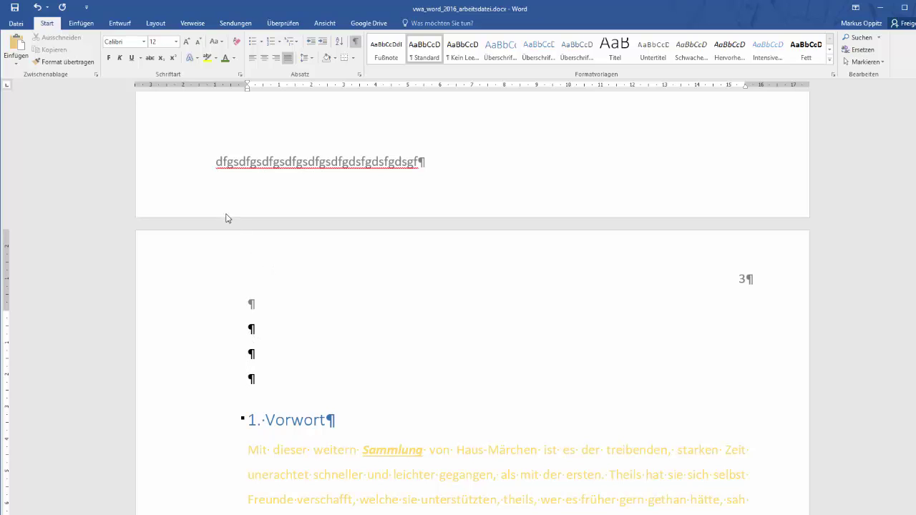
Step: Insert a Nächste Seite section break via Layout > Umbrüche and add an empty line above it
click(152, 25)
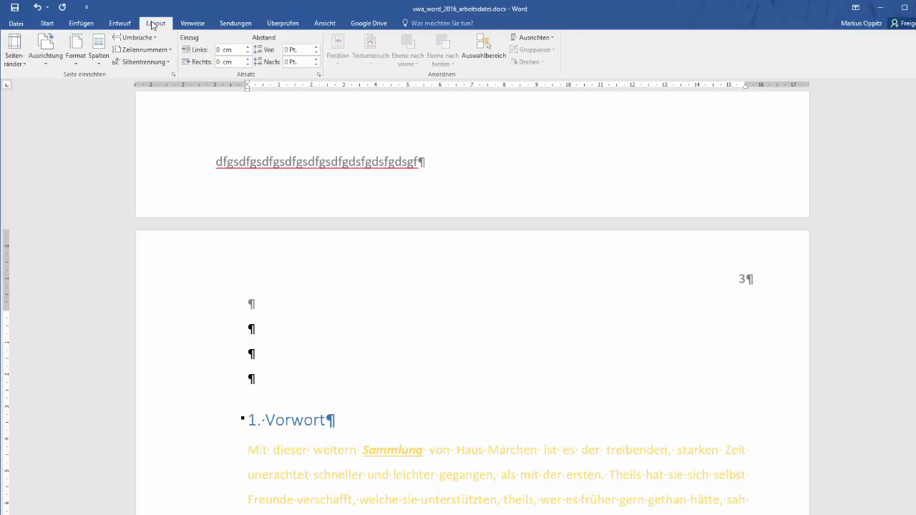
click(141, 40)
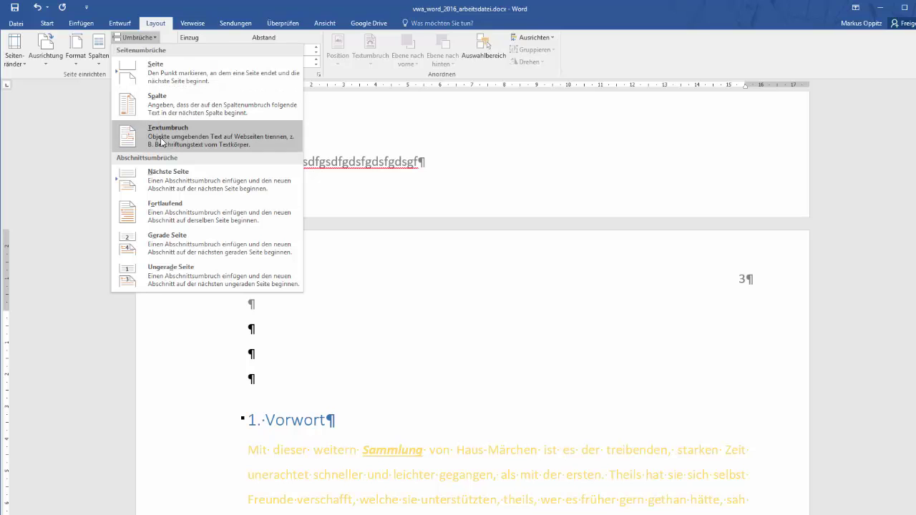
click(171, 178)
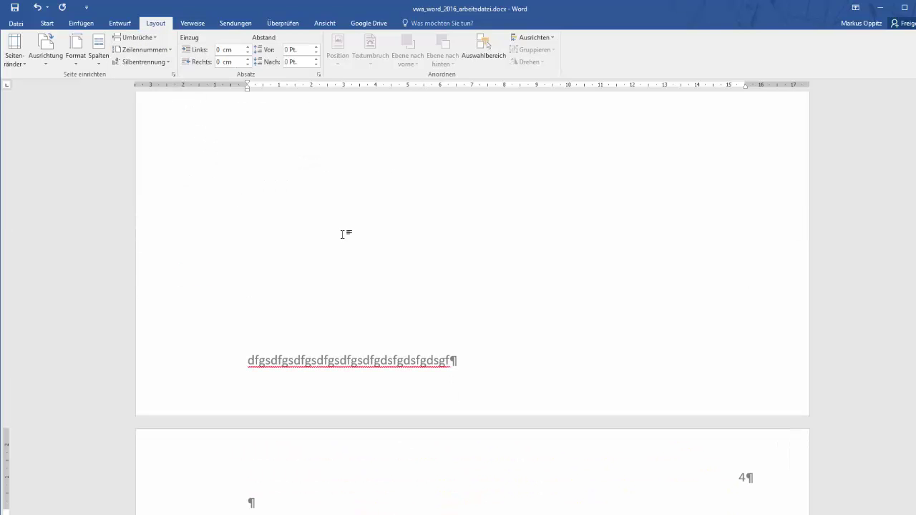
scroll(344, 234, down, 3)
scroll(344, 233, down, 5)
scroll(343, 234, up, 5)
scroll(344, 233, up, 5)
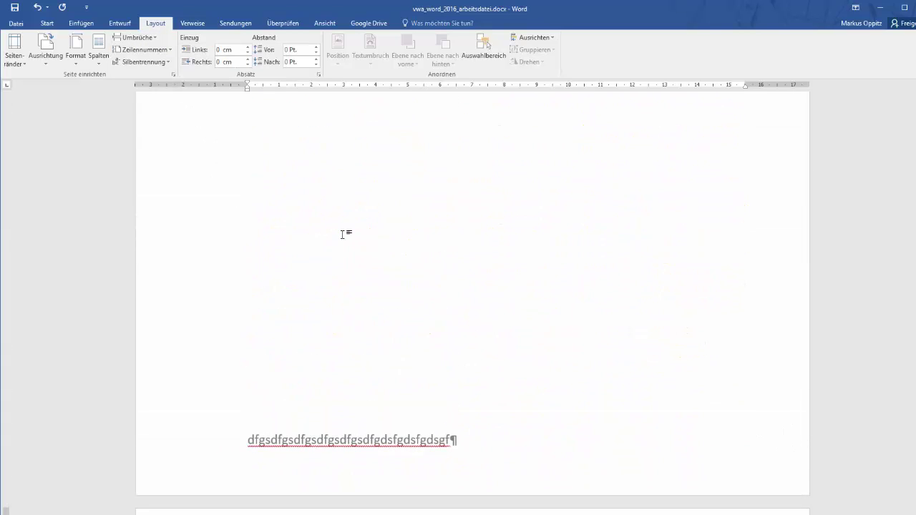
scroll(343, 234, up, 5)
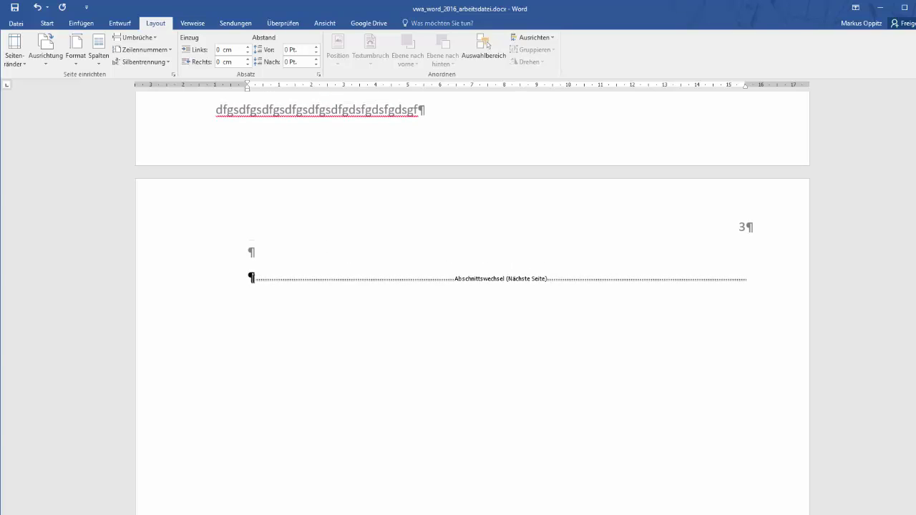
key(Return)
key(Return)
key(Return)
key(Return)
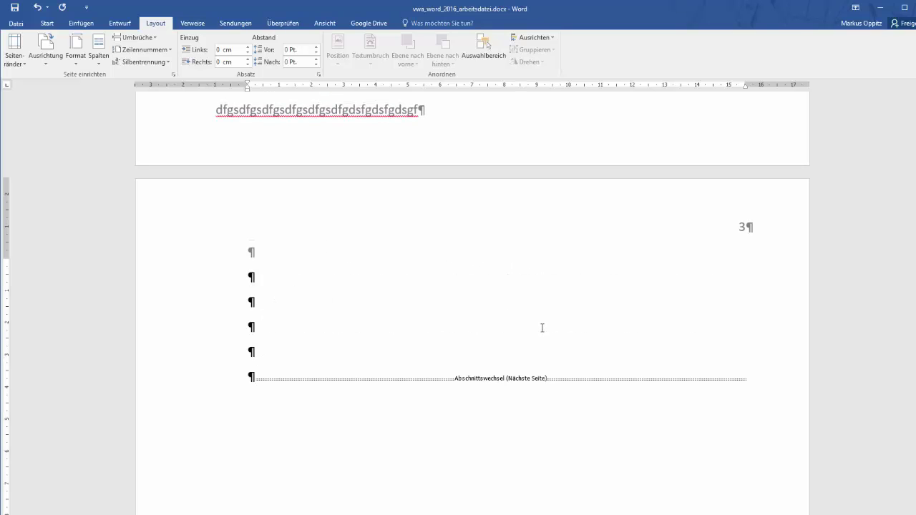
Step: Toggle the ¶ formatting marks off and back on in the Start tab
click(47, 24)
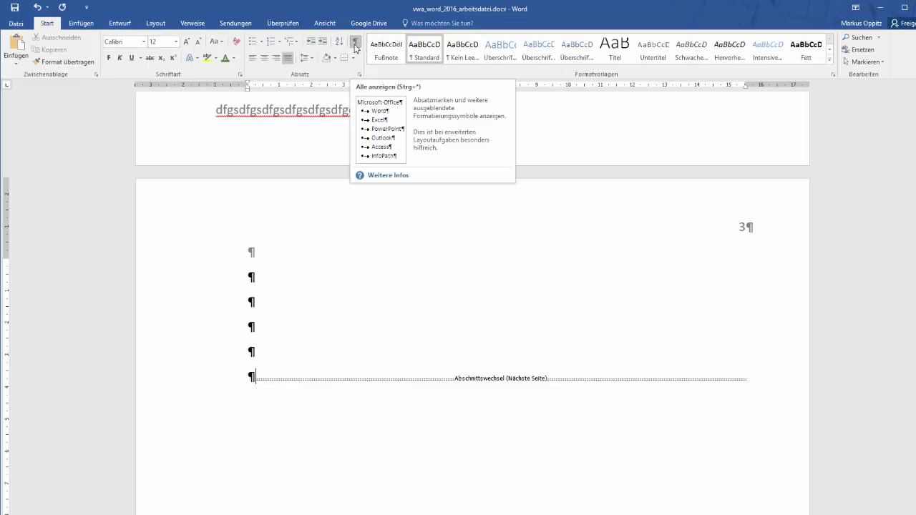
click(355, 44)
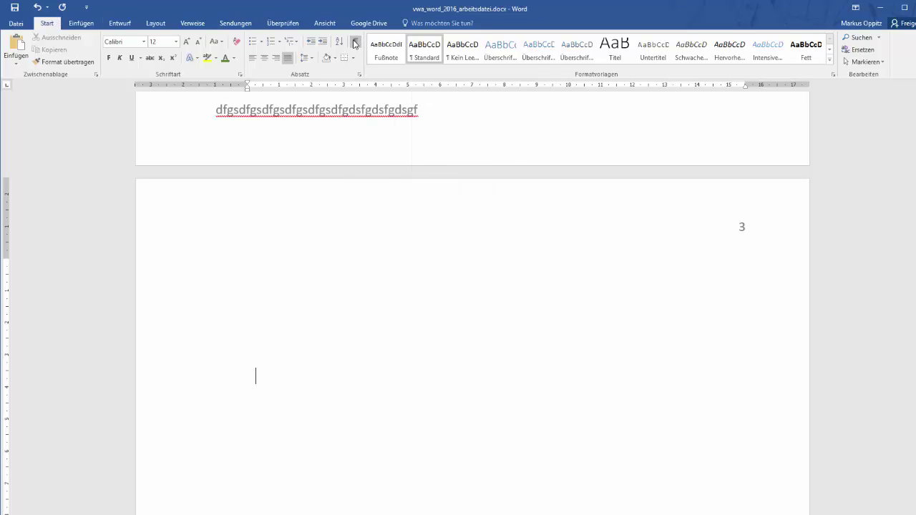
click(355, 43)
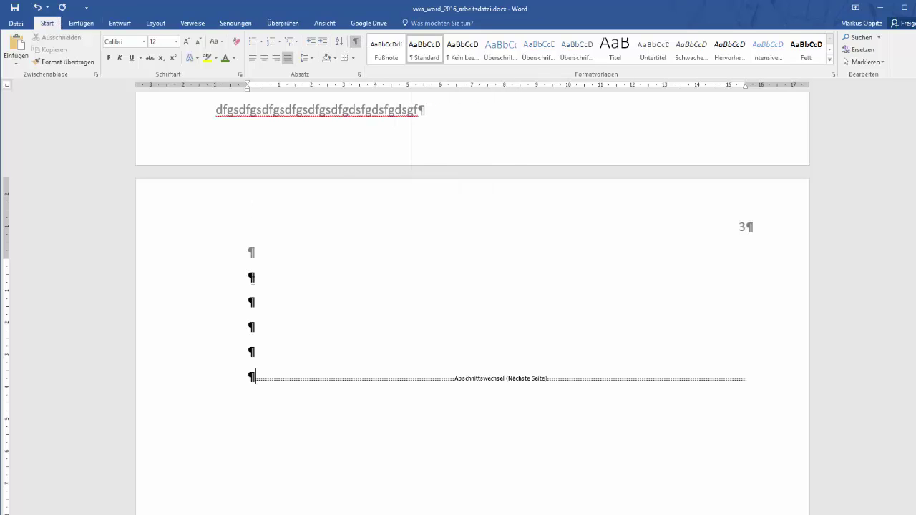
Step: Insert Automatische Tabelle 1 from Verweise > Inhaltsverzeichnis and select the TOC field
click(198, 26)
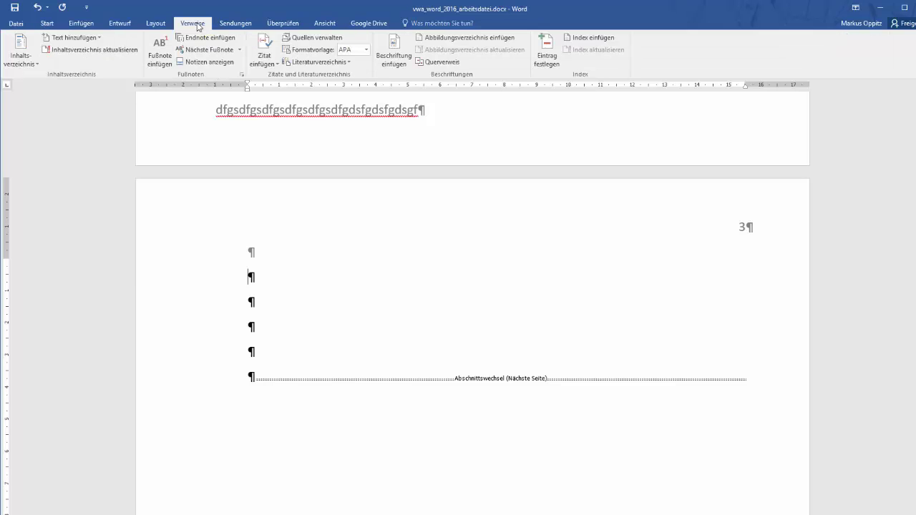
click(29, 56)
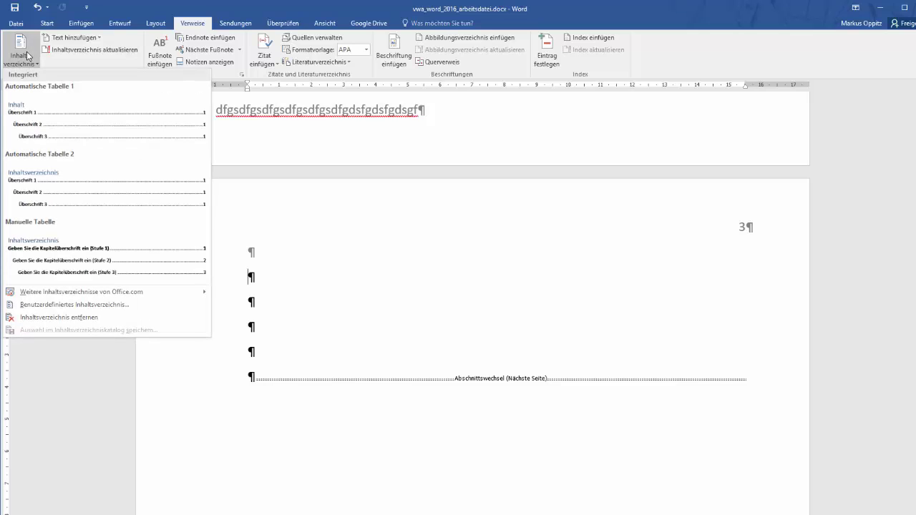
click(52, 124)
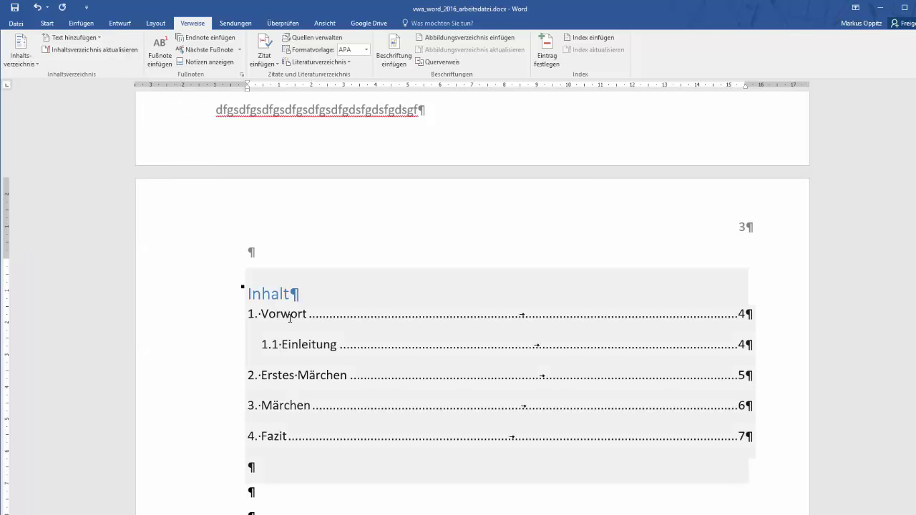
click(290, 318)
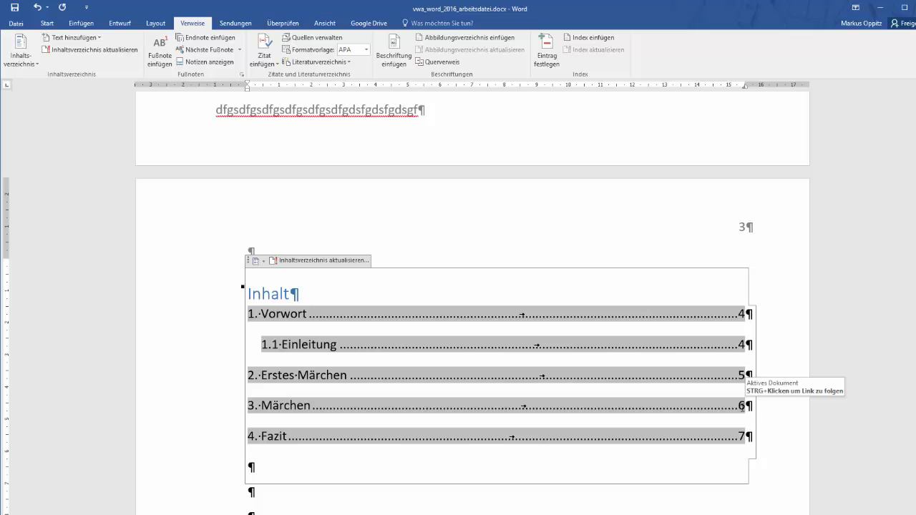
Step: Follow the '3. Märchen' TOC link and insert 'Zweites' into that heading
ctrl+click(743, 406)
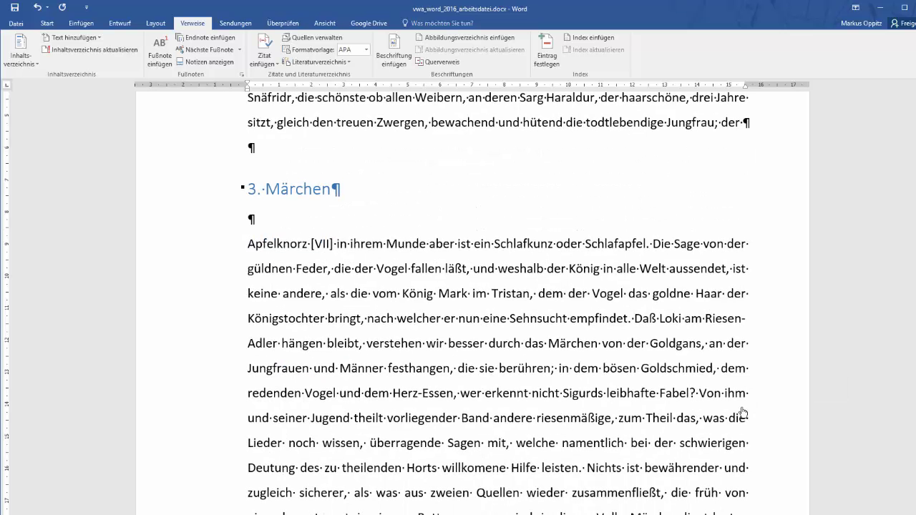
key(Right)
key(Right)
key(Right)
text(Zweit)
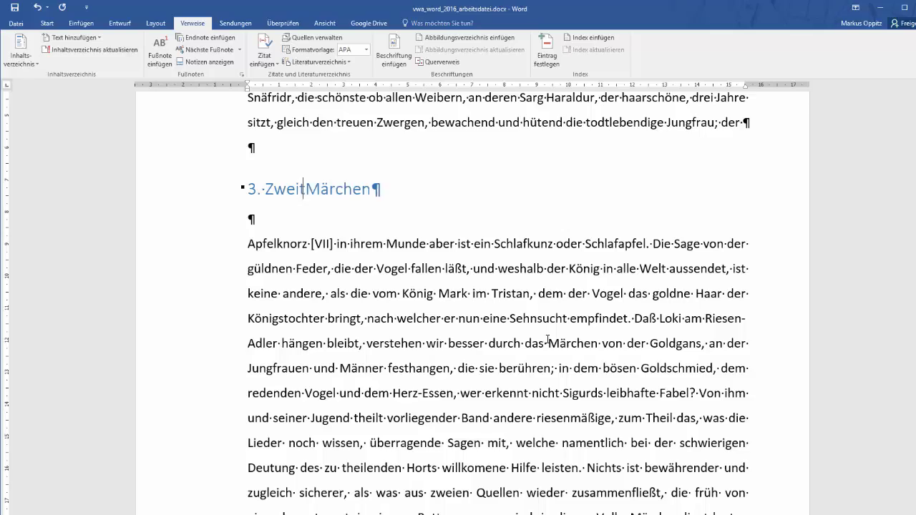
text(es)
Step: Update the entire Inhalt table of contents with Gesamtes Verzeichnis aktualisieren
scroll(548, 339, up, 15)
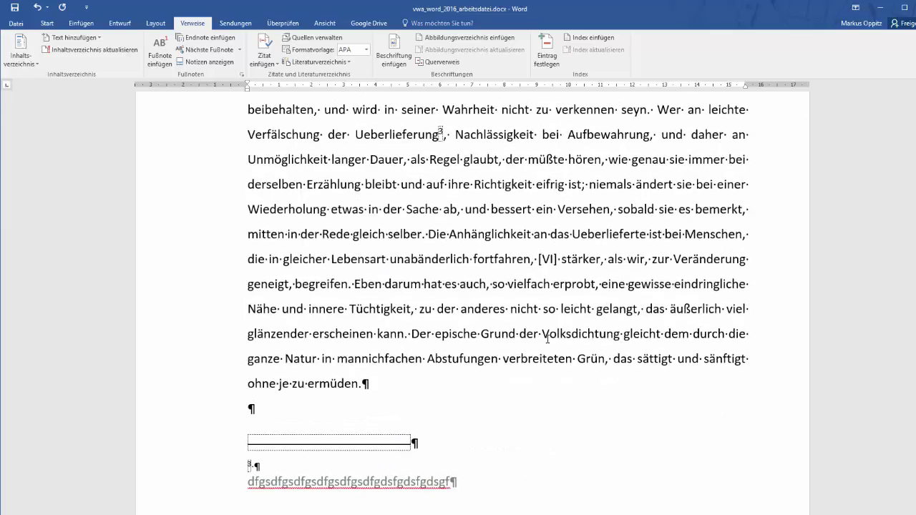
scroll(548, 340, up, 5)
scroll(547, 339, up, 5)
scroll(547, 339, up, 3)
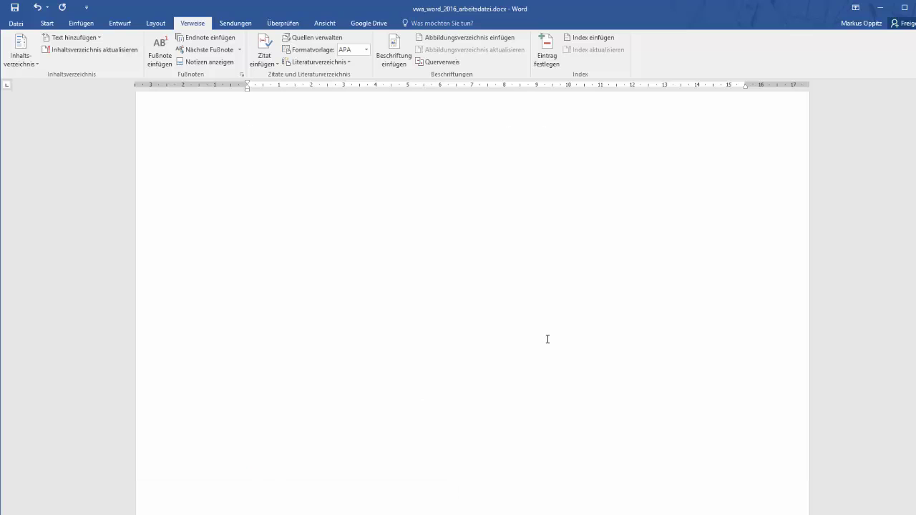
scroll(548, 339, up, 3)
click(454, 346)
click(327, 370)
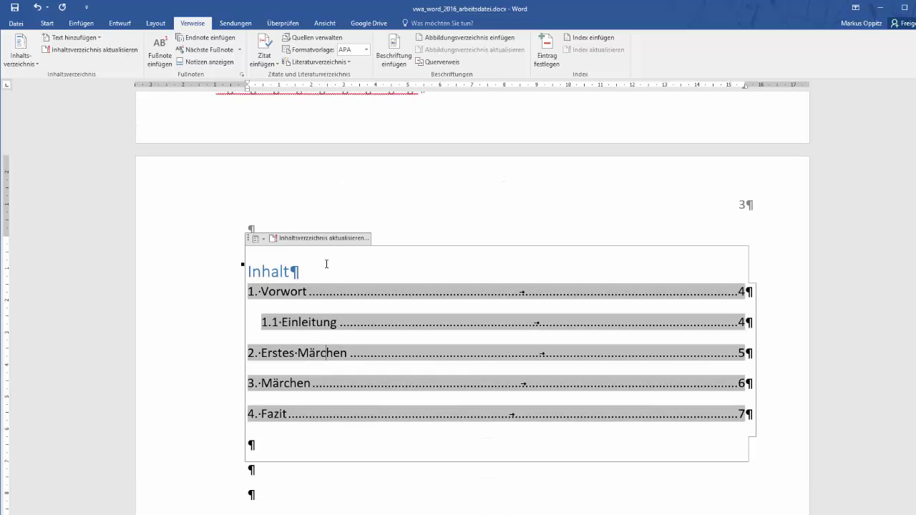
click(327, 242)
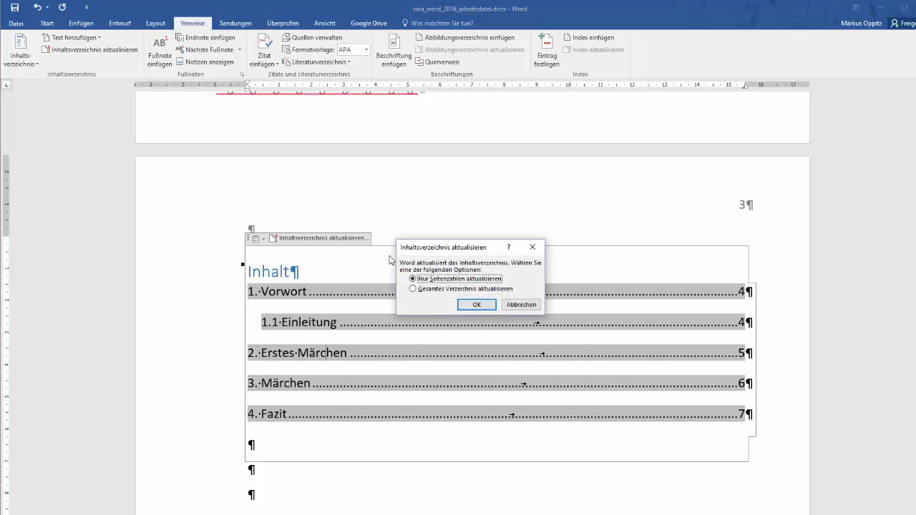
click(456, 289)
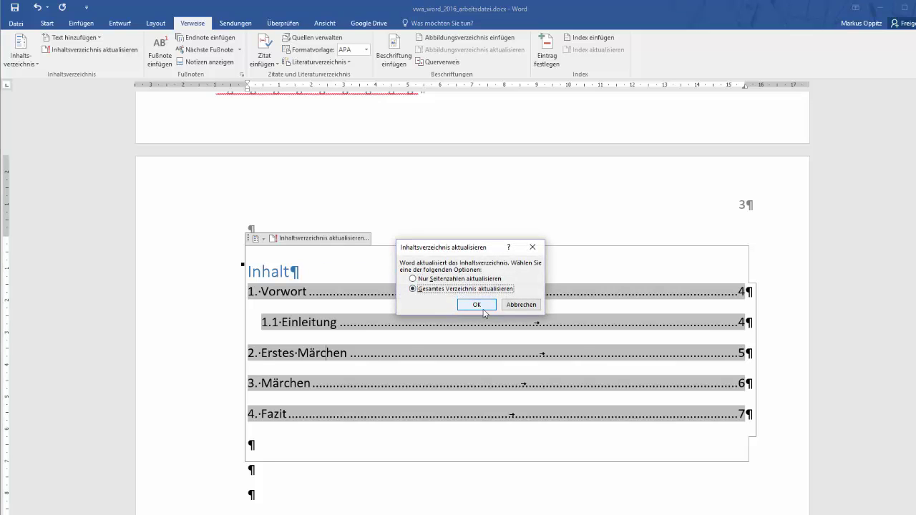
click(477, 304)
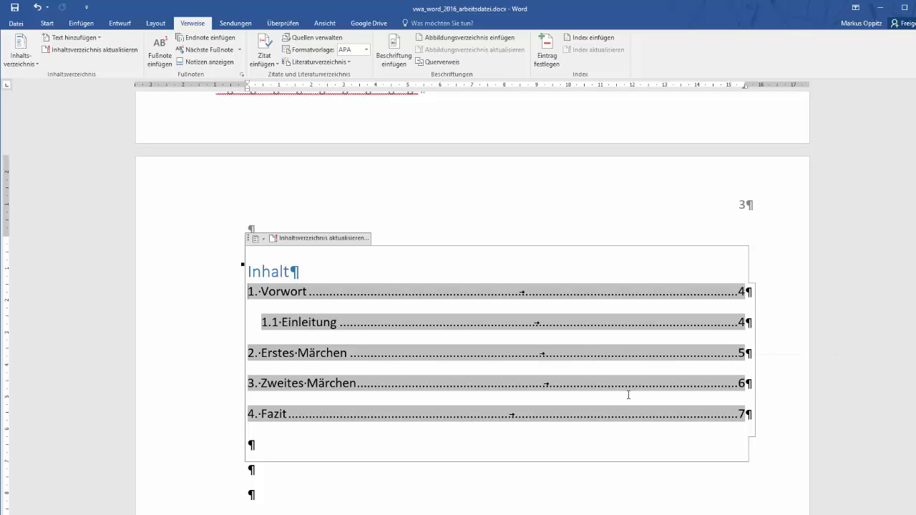
Step: Insert a Nächste Seite section break before the '3. Zweites Märchen' heading
scroll(537, 449, down, 5)
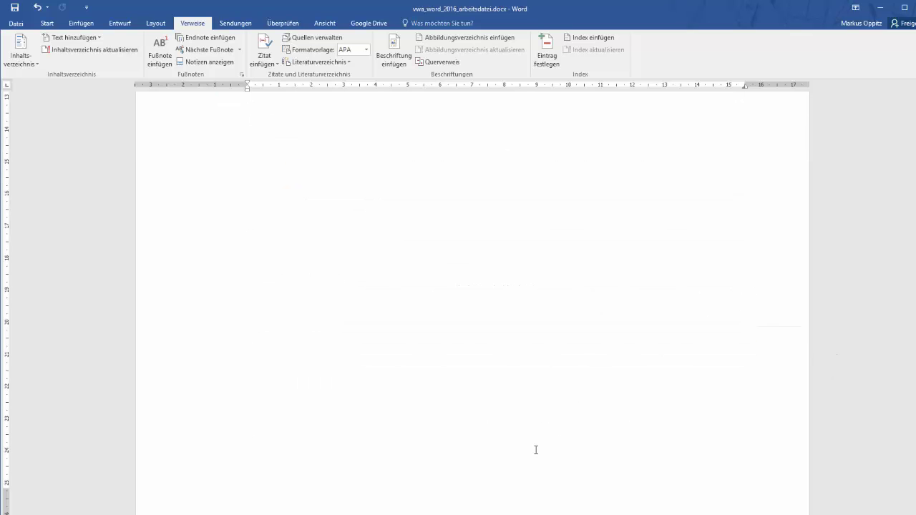
scroll(536, 450, down, 5)
scroll(536, 450, down, 5)
scroll(536, 449, down, 5)
scroll(536, 450, down, 5)
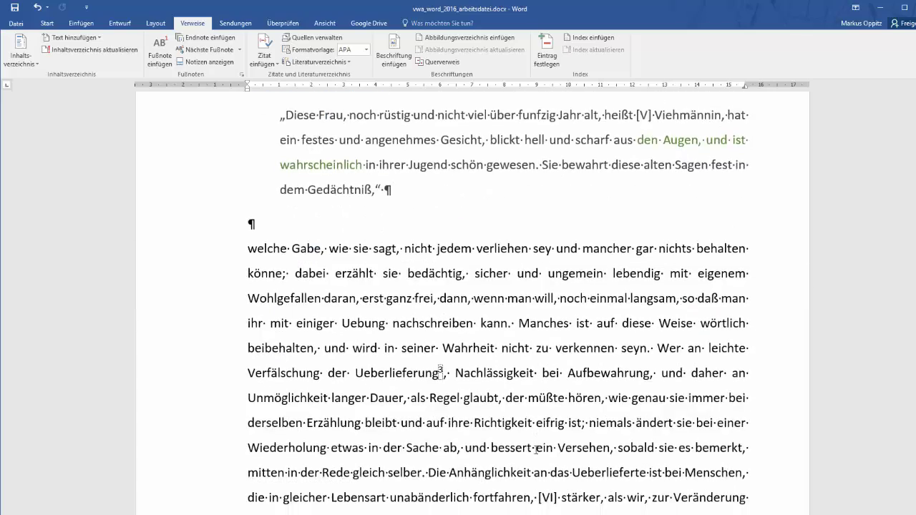
scroll(536, 449, down, 5)
scroll(536, 450, down, 5)
scroll(536, 449, down, 4)
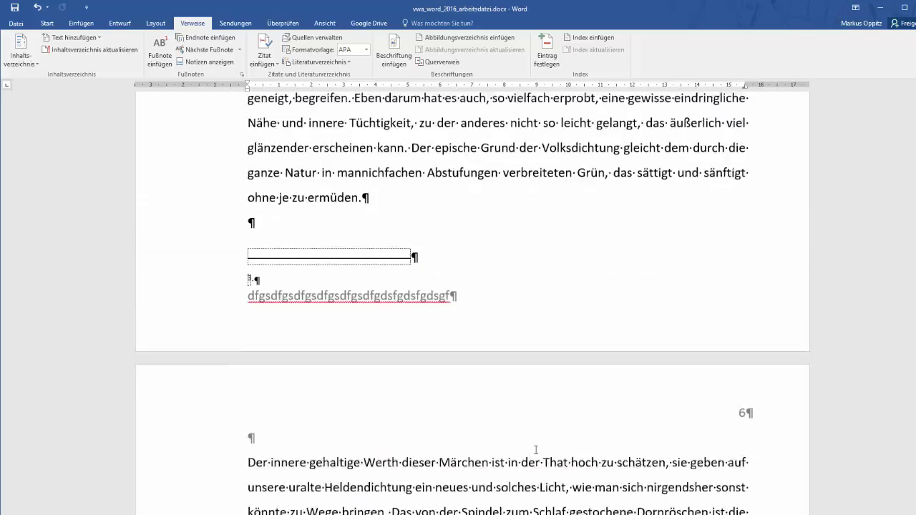
scroll(536, 449, down, 6)
scroll(536, 450, down, 3)
scroll(536, 449, up, 5)
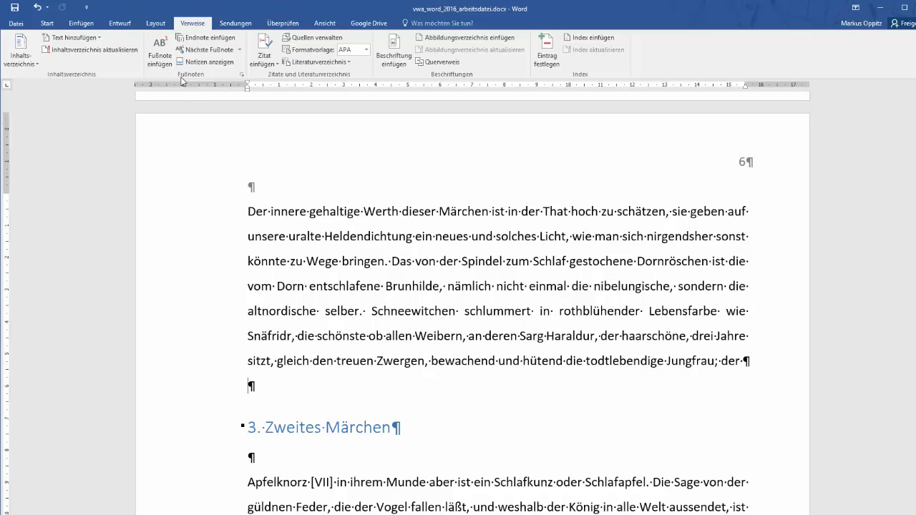
click(156, 25)
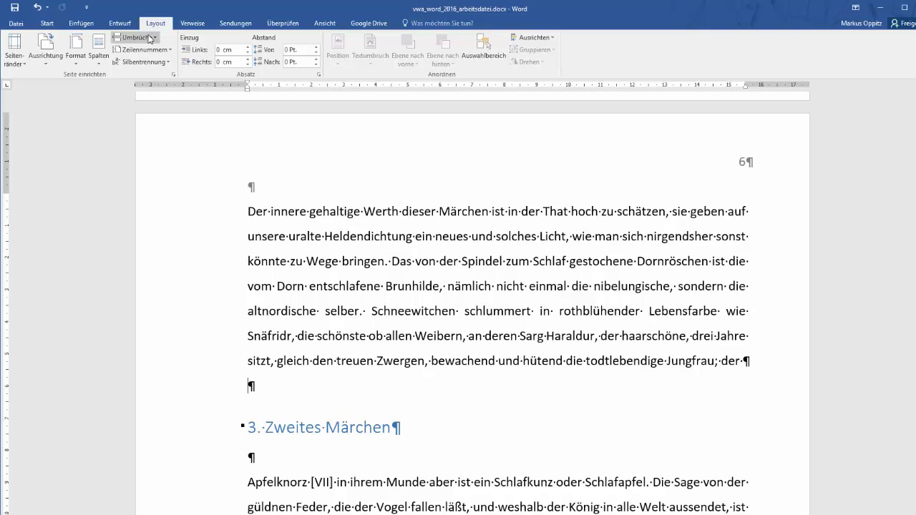
click(149, 38)
click(169, 174)
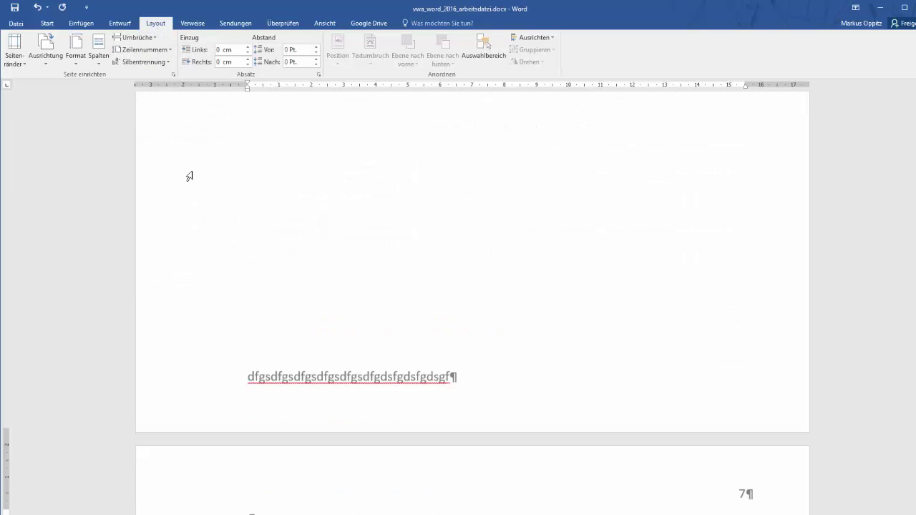
Step: Delete the empty paragraph above the heading so the chapter starts on page 7
scroll(380, 288, down, 5)
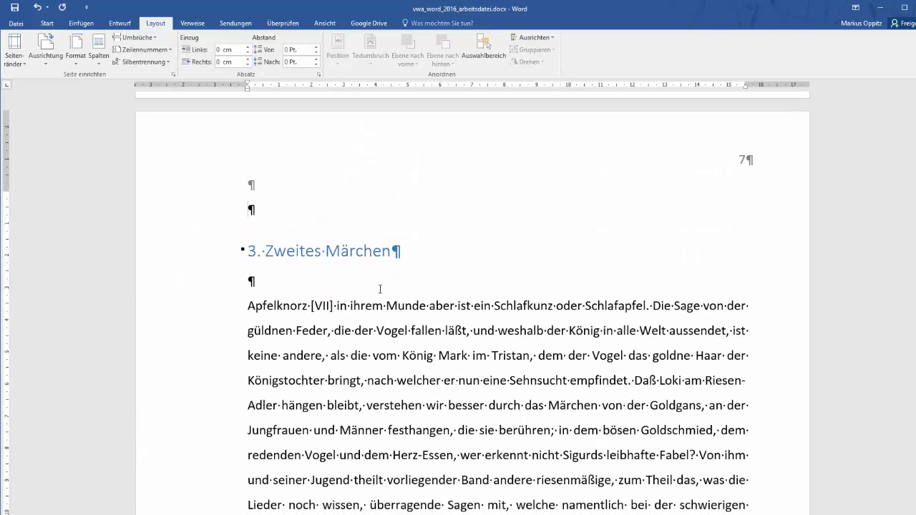
key(Down)
key(BackSpace)
scroll(380, 288, up, 10)
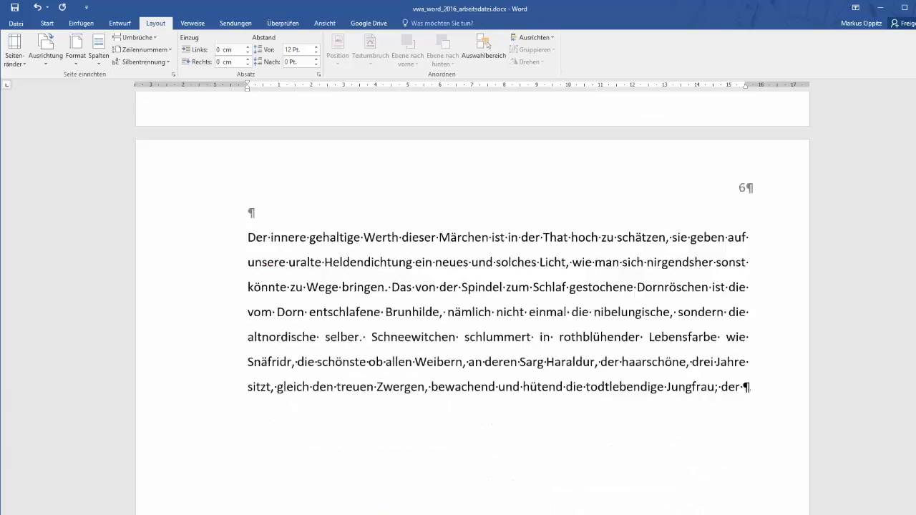
scroll(379, 289, up, 10)
scroll(380, 288, up, 5)
scroll(379, 288, up, 5)
Step: Rebuild the whole Inhalt table so Zweites Märchen shows page 7 and Fazit page 8
scroll(311, 270, up, 10)
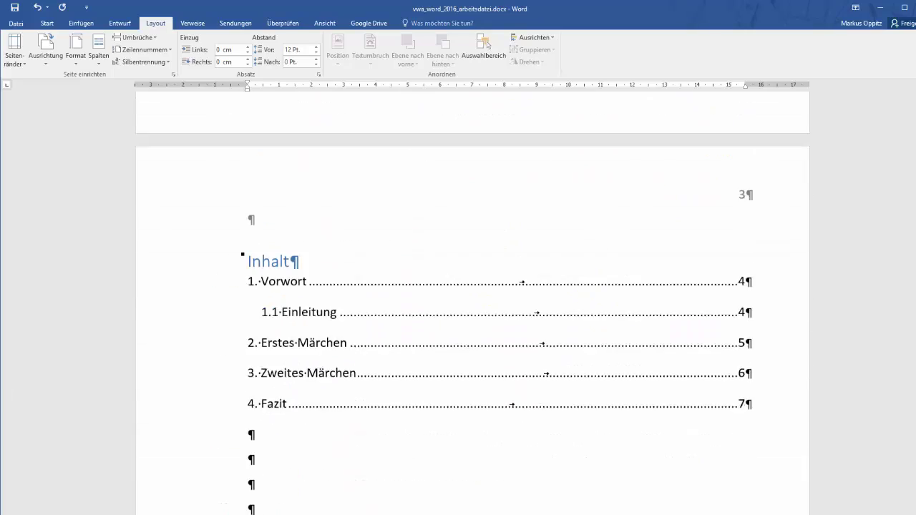
click(311, 270)
click(272, 260)
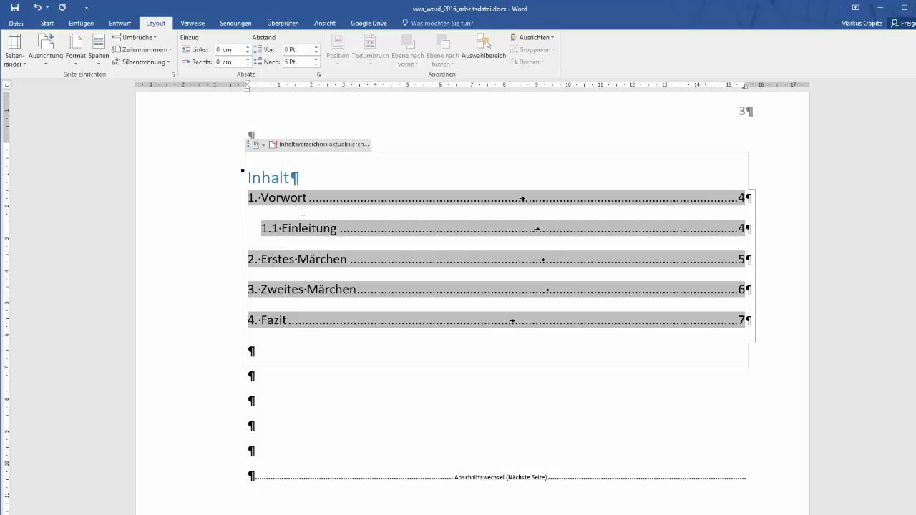
click(326, 146)
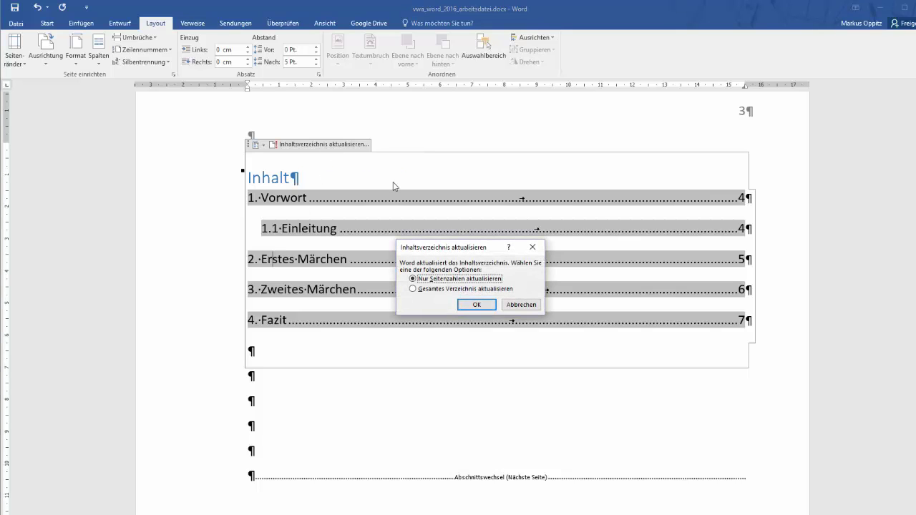
click(433, 290)
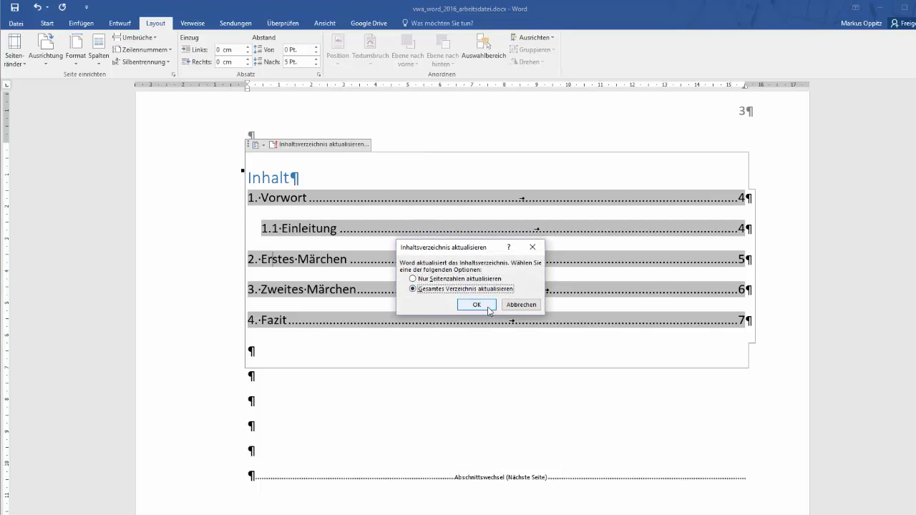
click(477, 306)
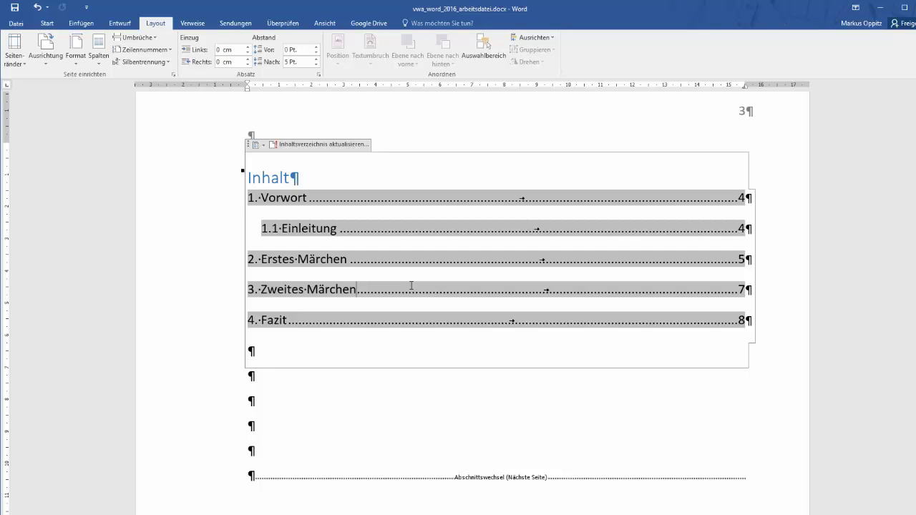
Step: Scroll through the updated table of contents and return to the Start tab
scroll(411, 286, up, 3)
scroll(411, 286, up, 5)
scroll(412, 286, up, 3)
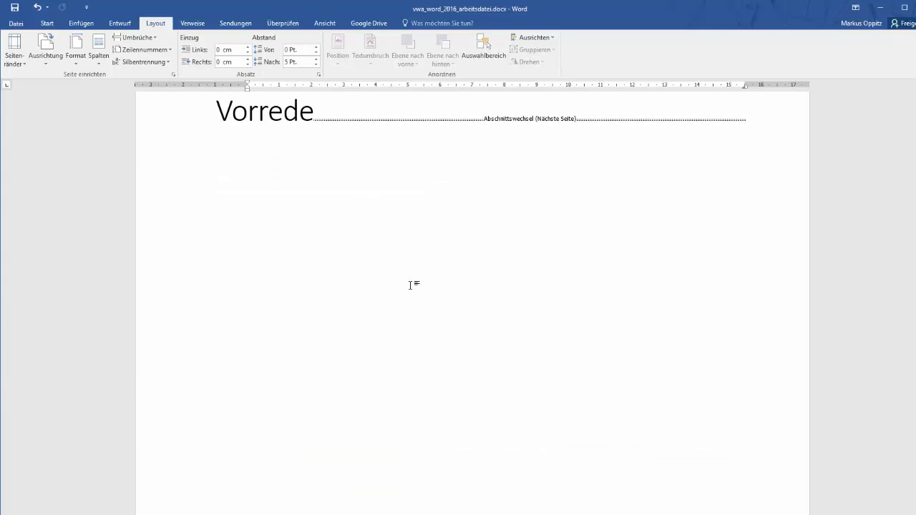
scroll(412, 285, up, 5)
scroll(411, 286, down, 3)
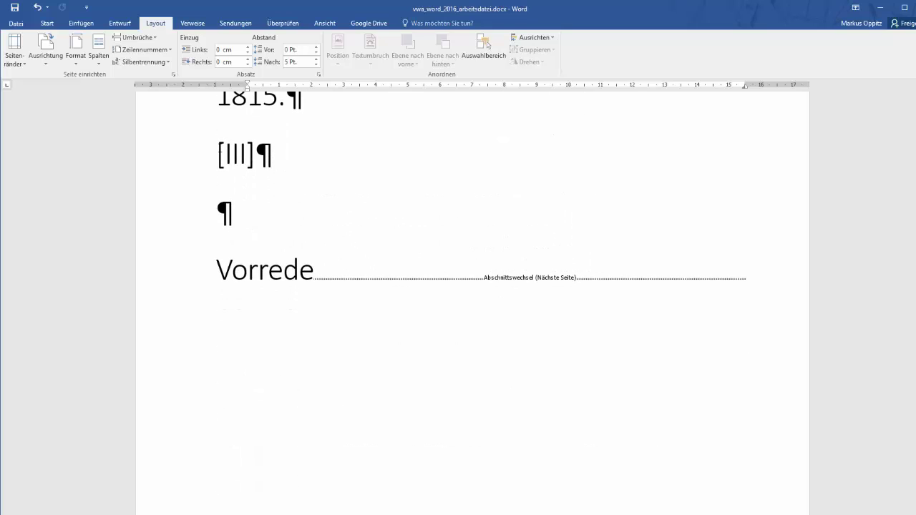
click(49, 23)
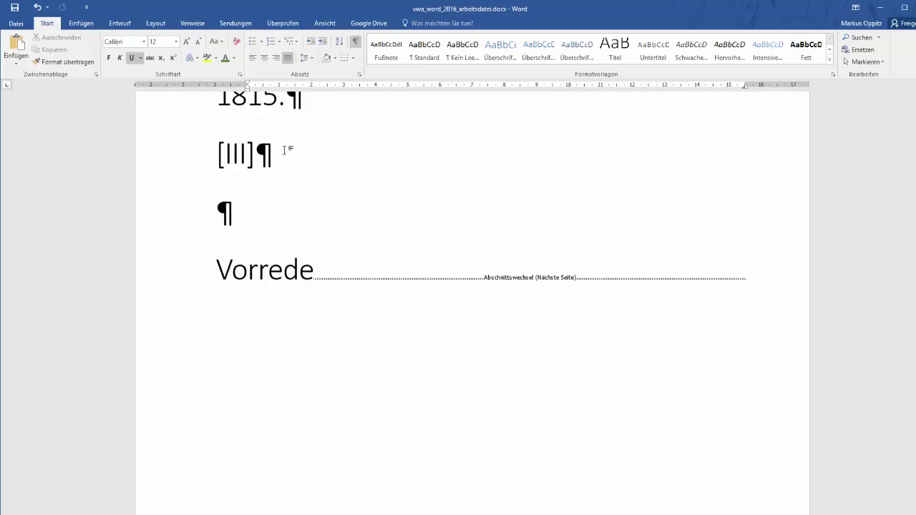
scroll(284, 153, down, 5)
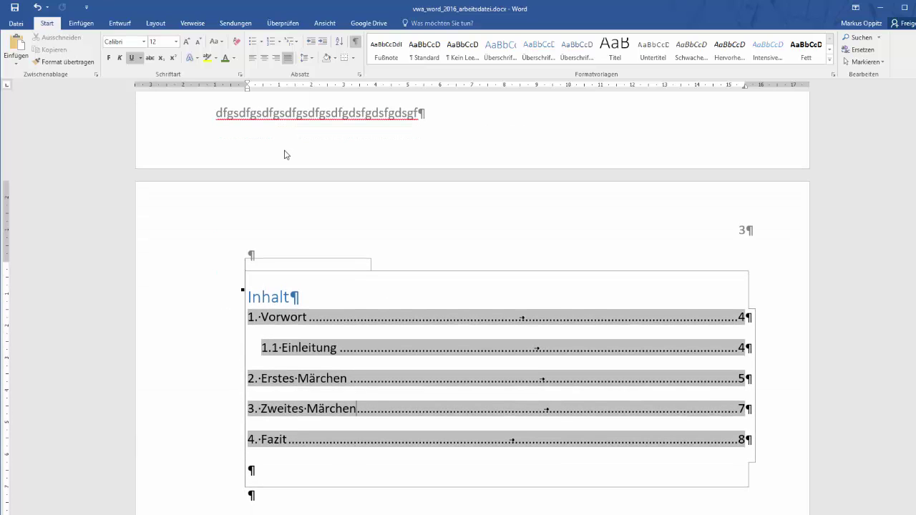